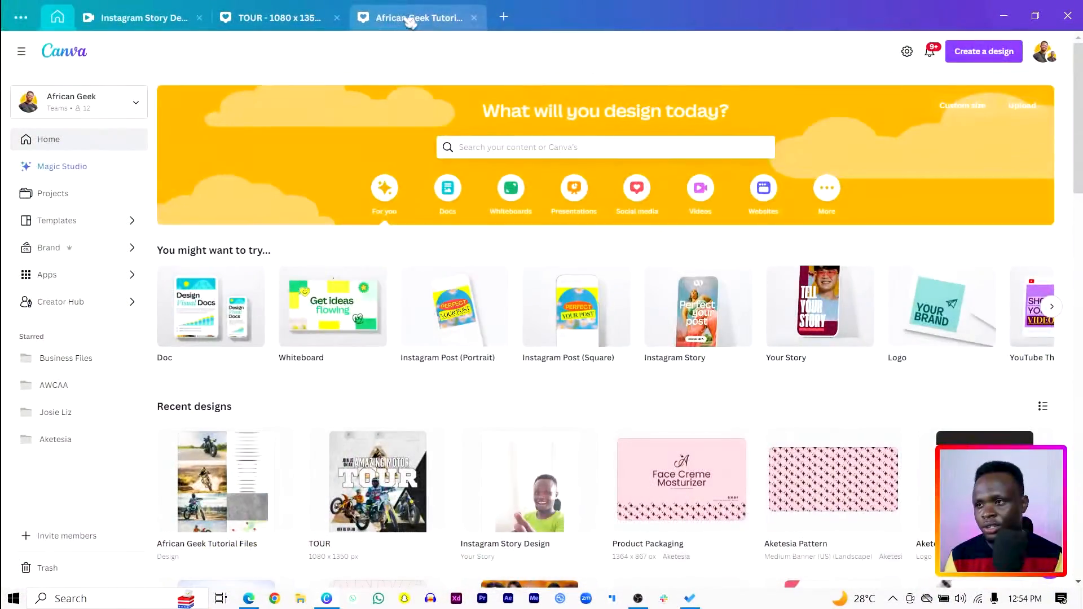
Look over the open design tabs and switch to the Instagram Story Design.
click(410, 21)
click(291, 19)
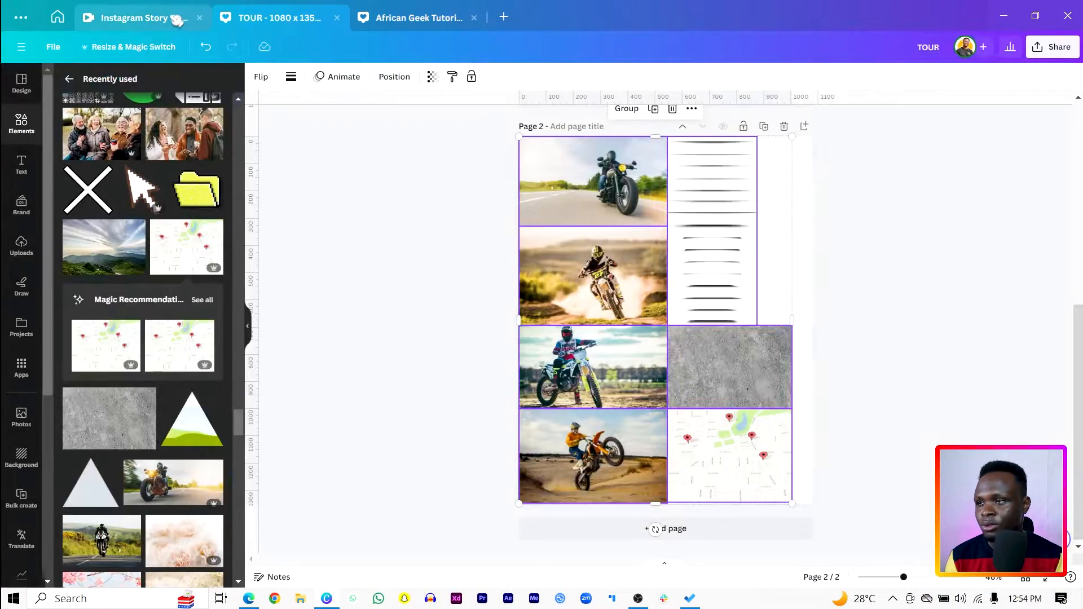
click(177, 20)
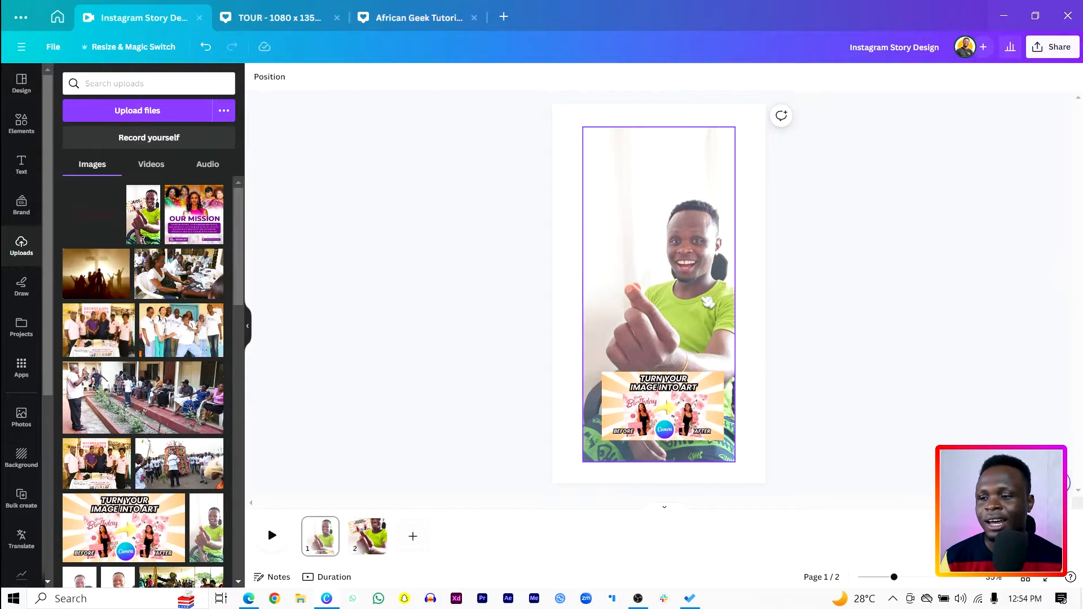
Delete the "Turn your image into art" image from page 1 of the story.
drag(655, 403, 636, 425)
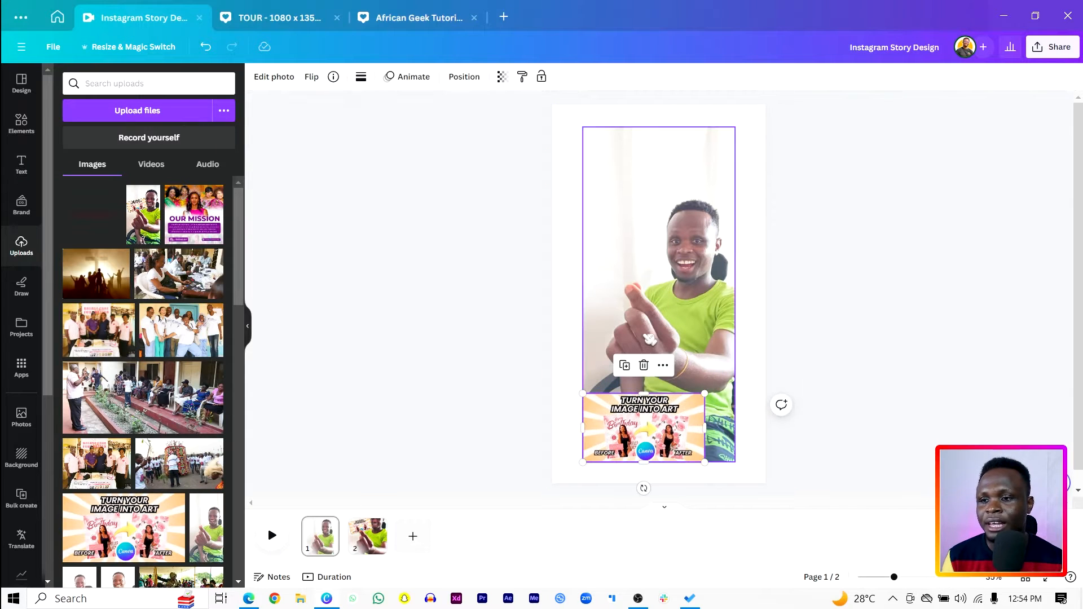
click(649, 338)
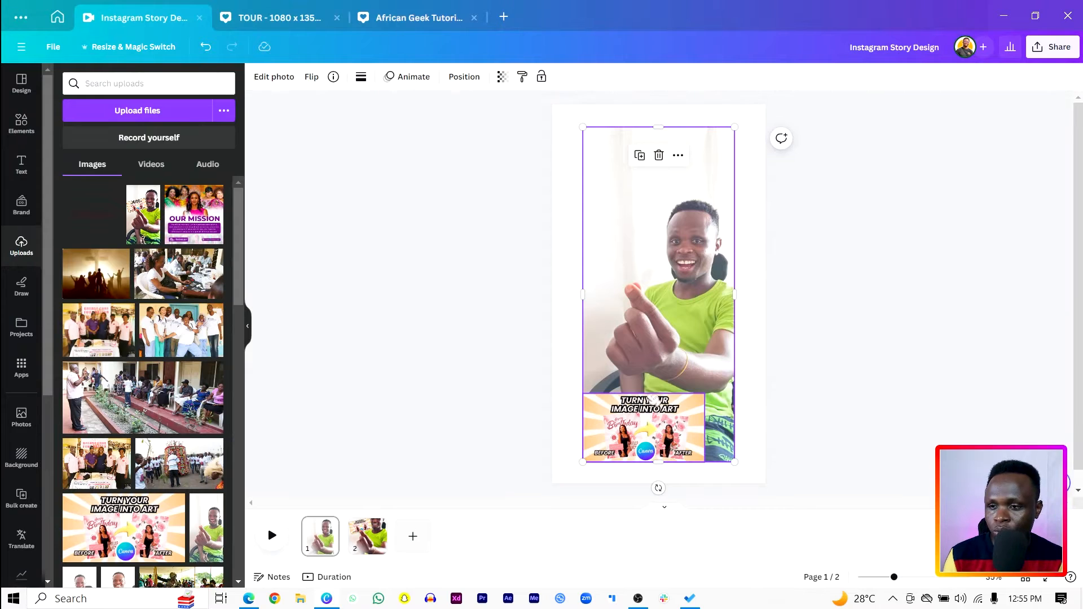
click(669, 426)
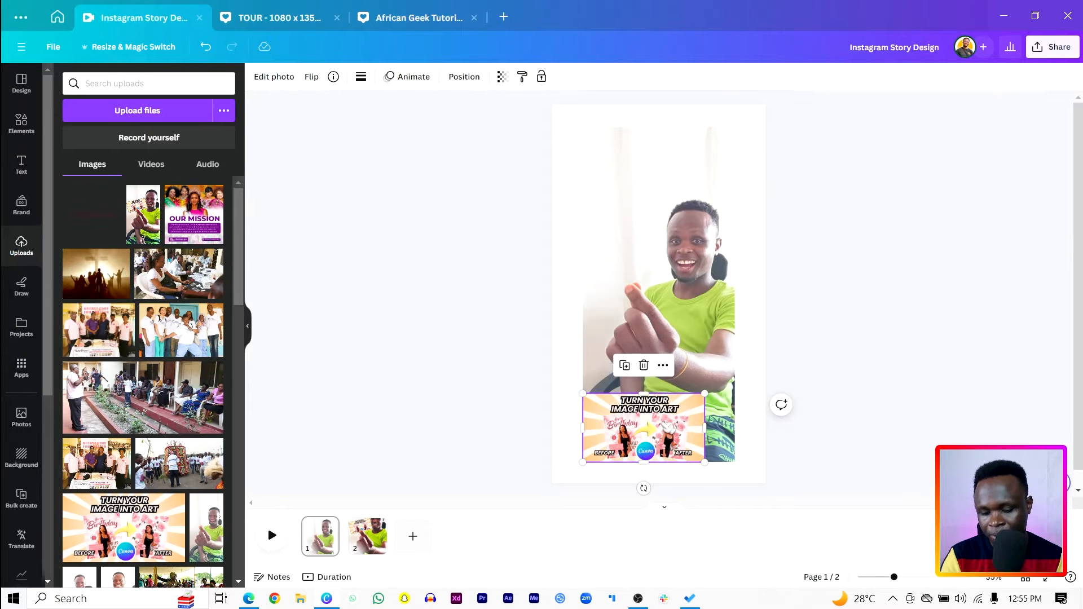
key(Delete)
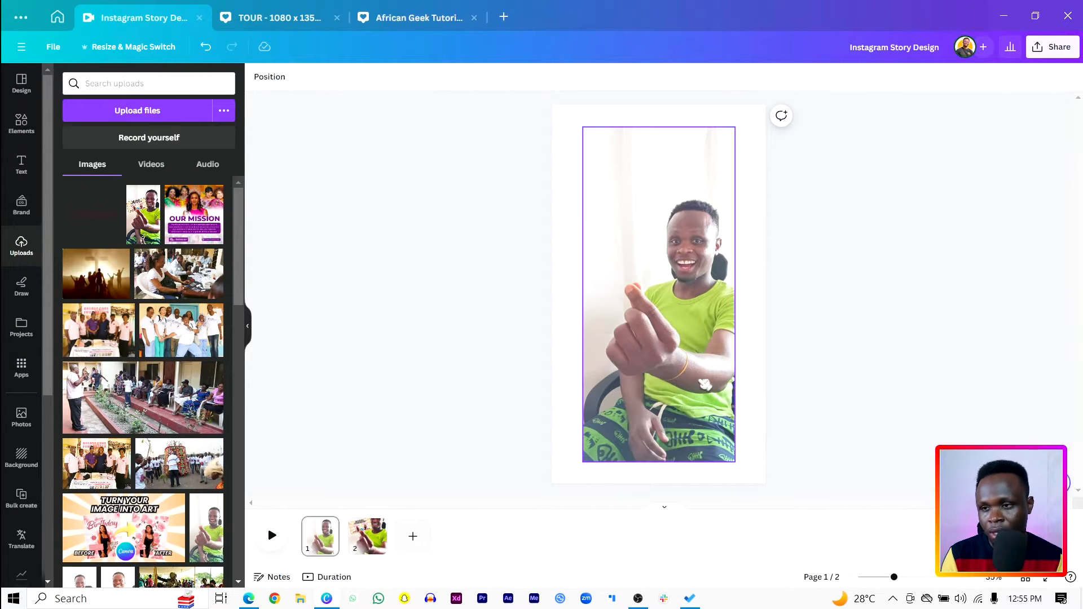
Enlarge the portrait photo to the full page width and position it to cover the whole page.
drag(735, 447, 818, 513)
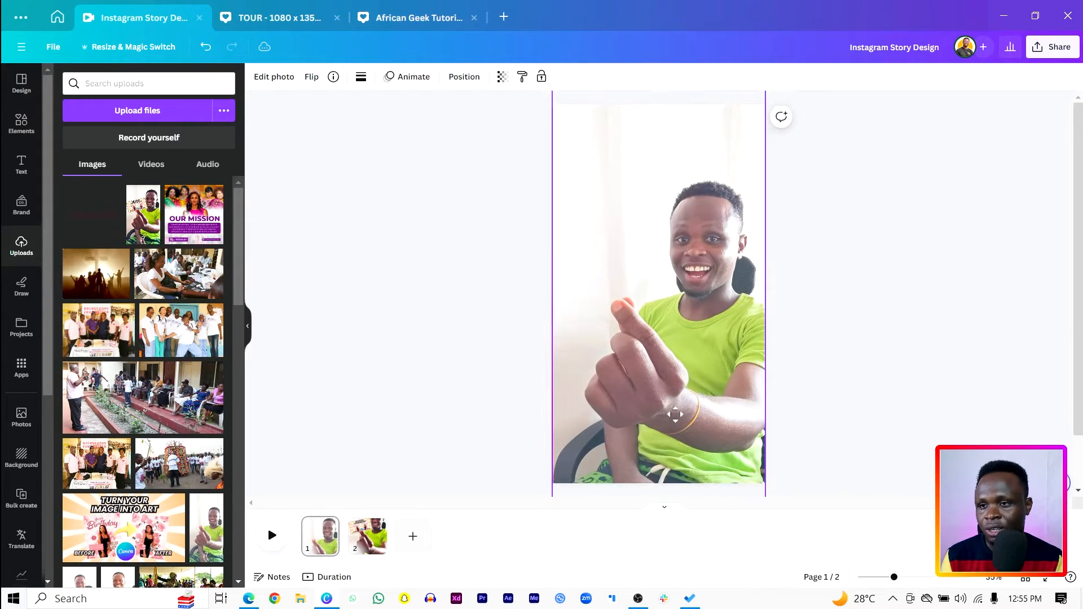
drag(672, 411, 673, 382)
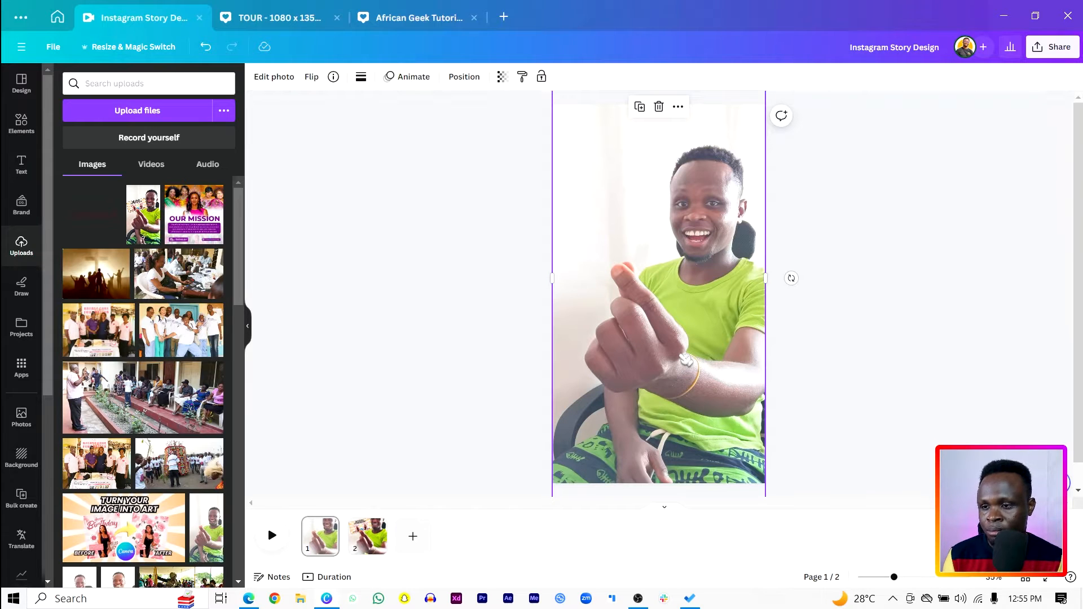
drag(653, 332, 603, 301)
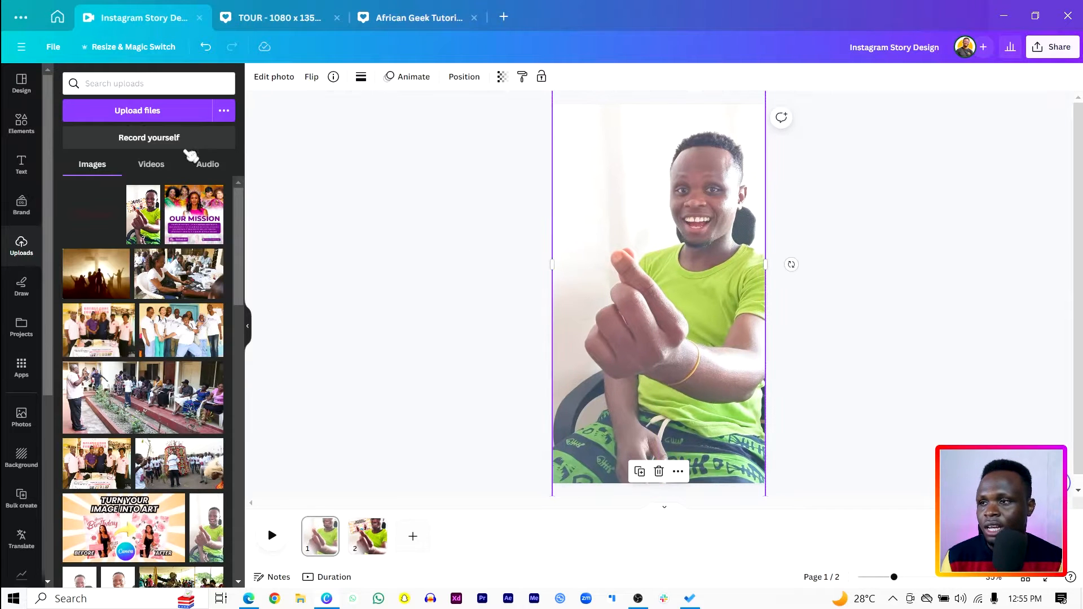
Remove the background from the front copy of the portrait photo and align that copy exactly over the original.
click(281, 78)
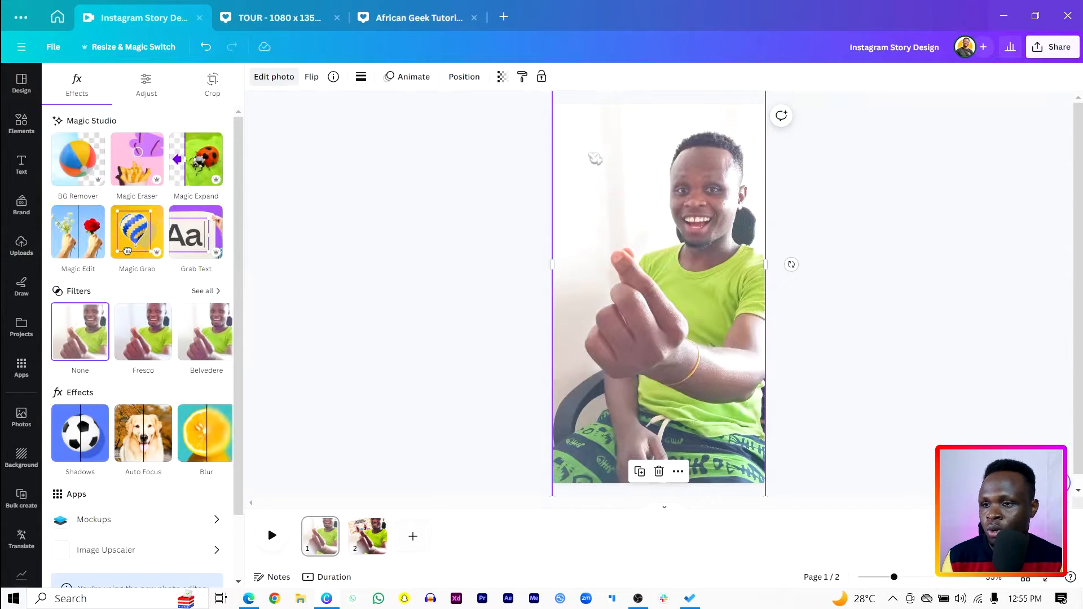
drag(666, 227, 649, 228)
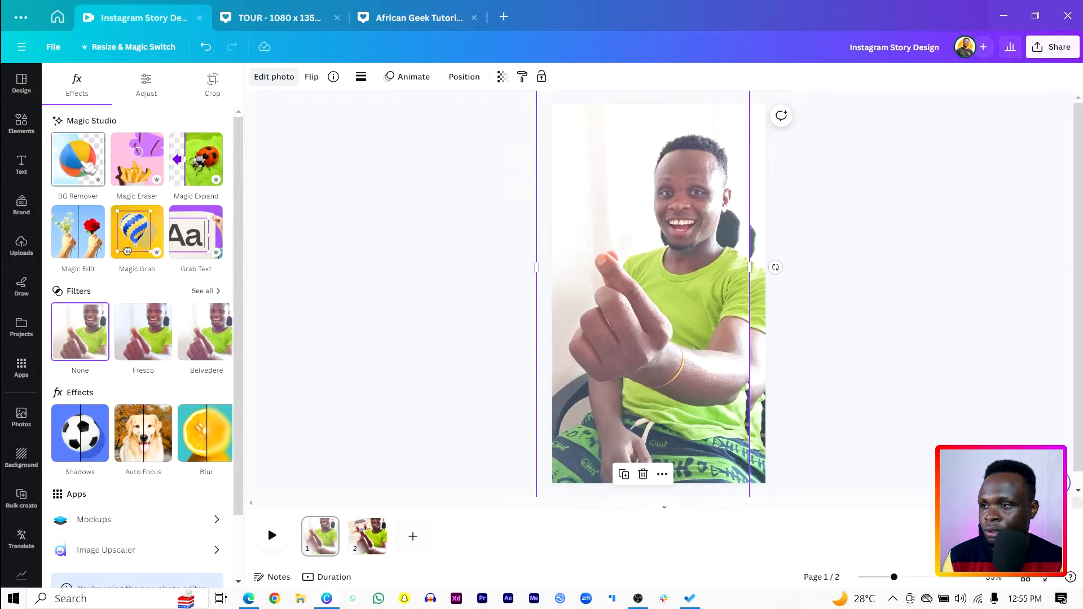
click(87, 165)
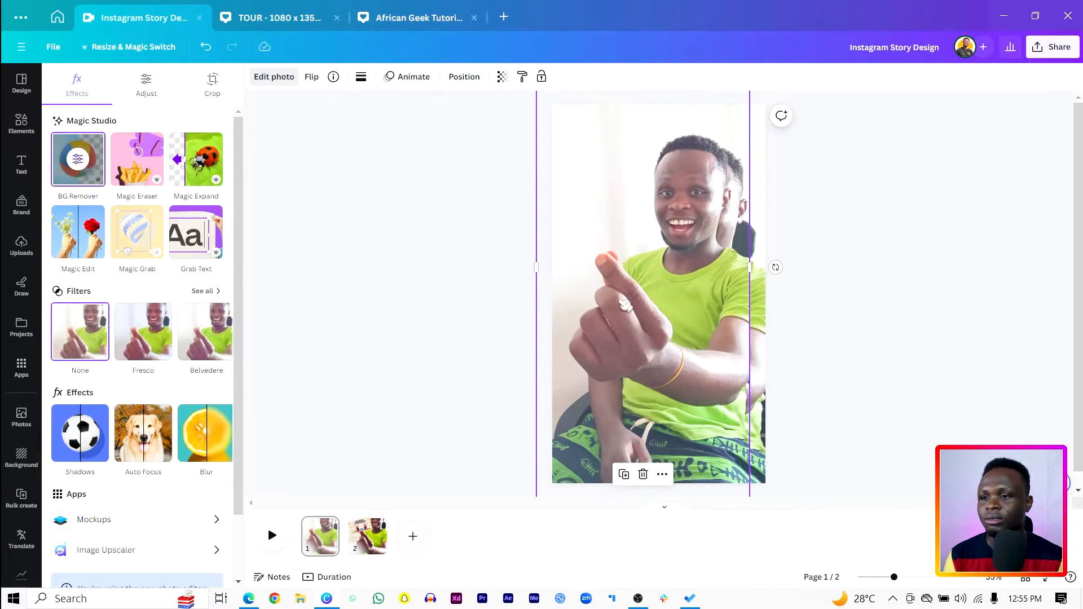
drag(624, 305, 649, 318)
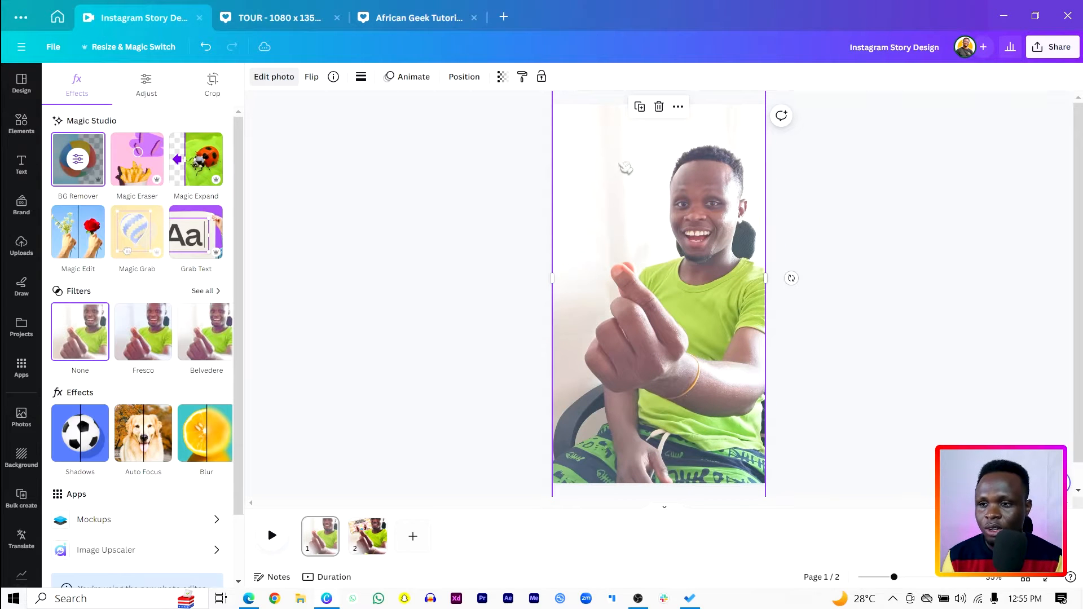
mouse_move(631, 258)
mouse_down()
mouse_move(581, 229)
mouse_move(621, 237)
mouse_move(647, 263)
mouse_up()
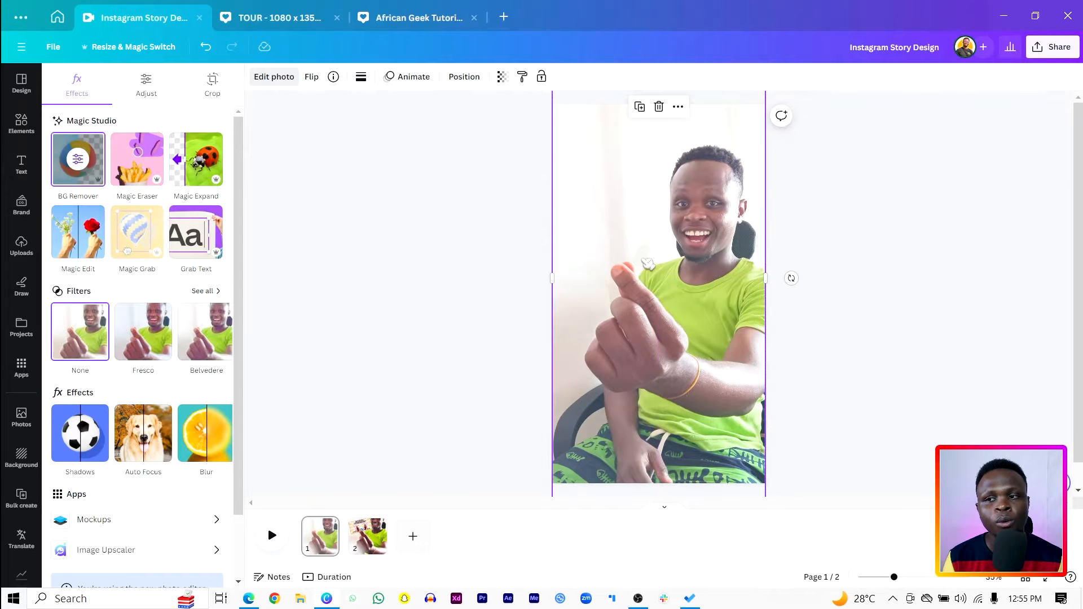
With the background remover's Erase brush at size 60, erase the man's head and shoulder area from the front cutout.
click(78, 162)
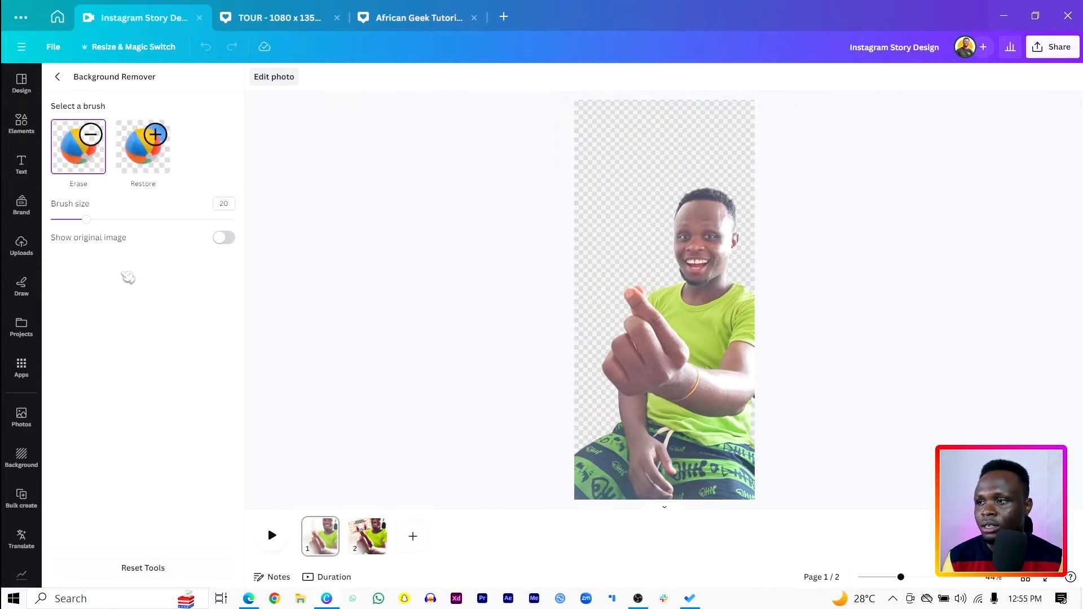
drag(101, 223, 173, 237)
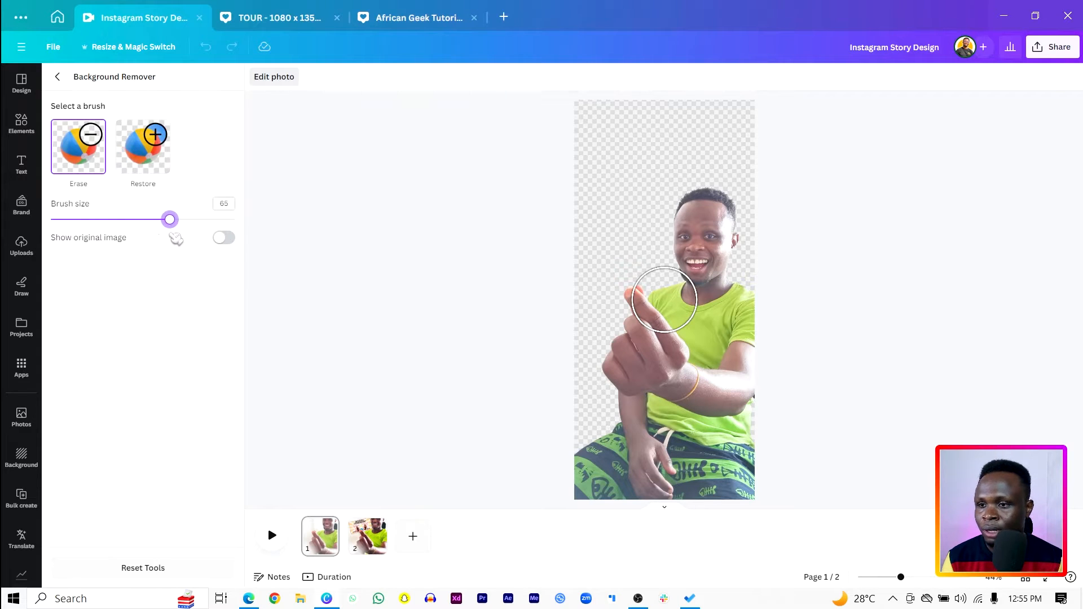
scroll(744, 264, down, 5)
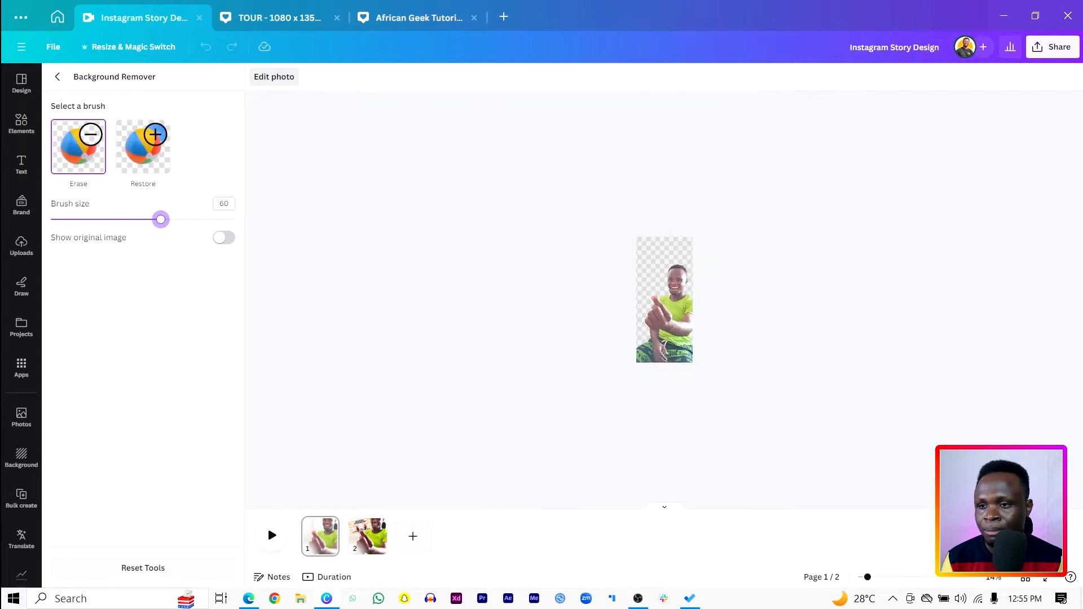
scroll(745, 264, up, 10)
scroll(745, 263, down, 4)
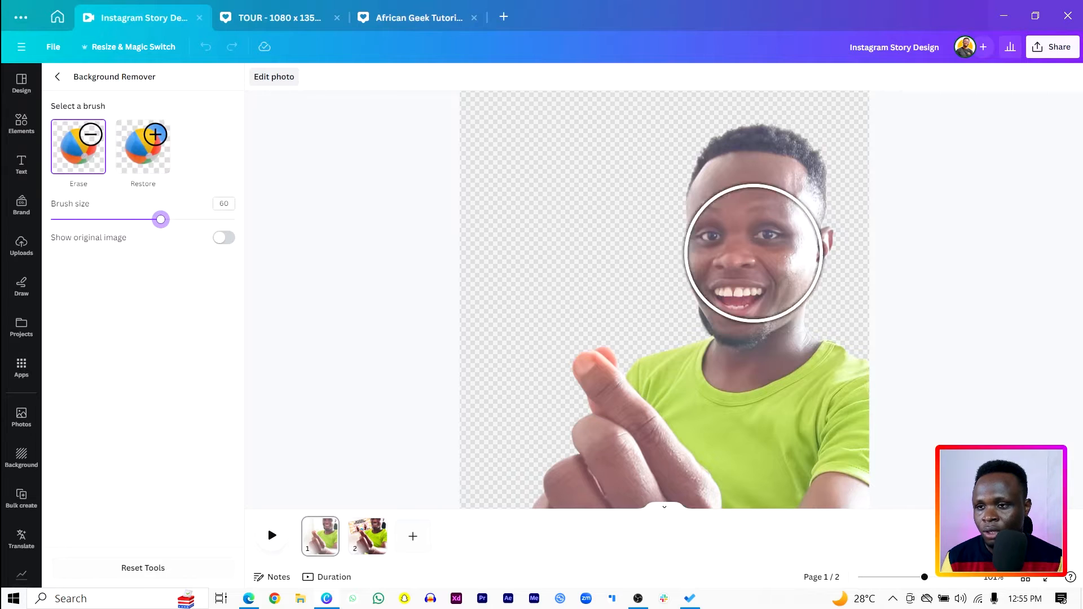
mouse_move(925, 578)
mouse_down()
mouse_move(913, 578)
mouse_move(928, 577)
mouse_up()
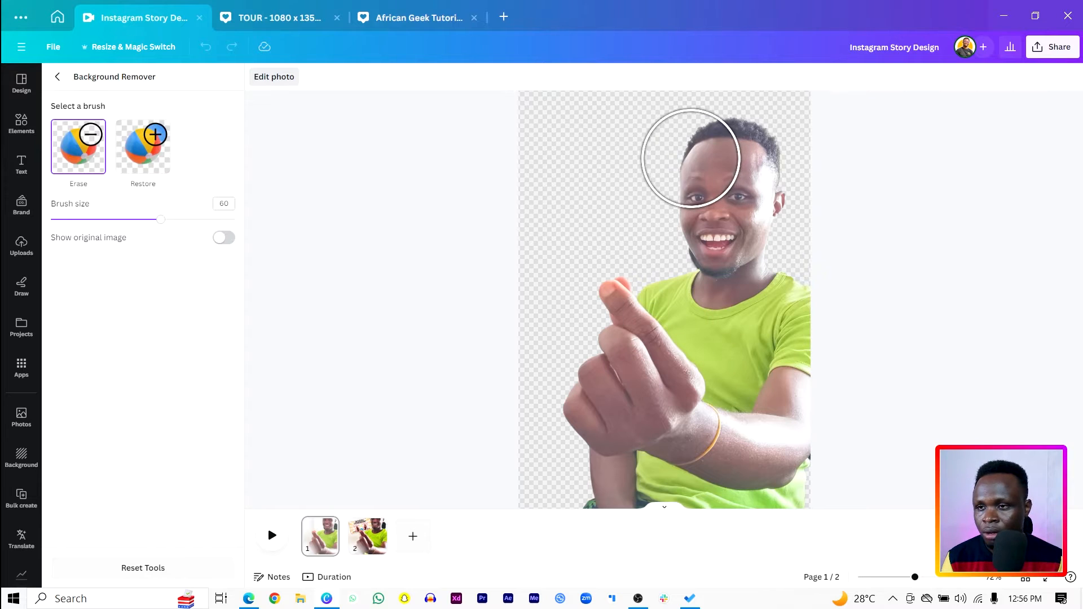
mouse_move(688, 150)
mouse_down()
mouse_move(722, 163)
mouse_move(760, 207)
mouse_move(700, 224)
mouse_move(693, 257)
mouse_move(791, 310)
mouse_move(797, 342)
mouse_move(784, 356)
mouse_move(693, 279)
mouse_move(792, 375)
mouse_move(791, 422)
mouse_move(827, 433)
mouse_up()
scroll(789, 413, down, 4)
scroll(679, 383, up, 4)
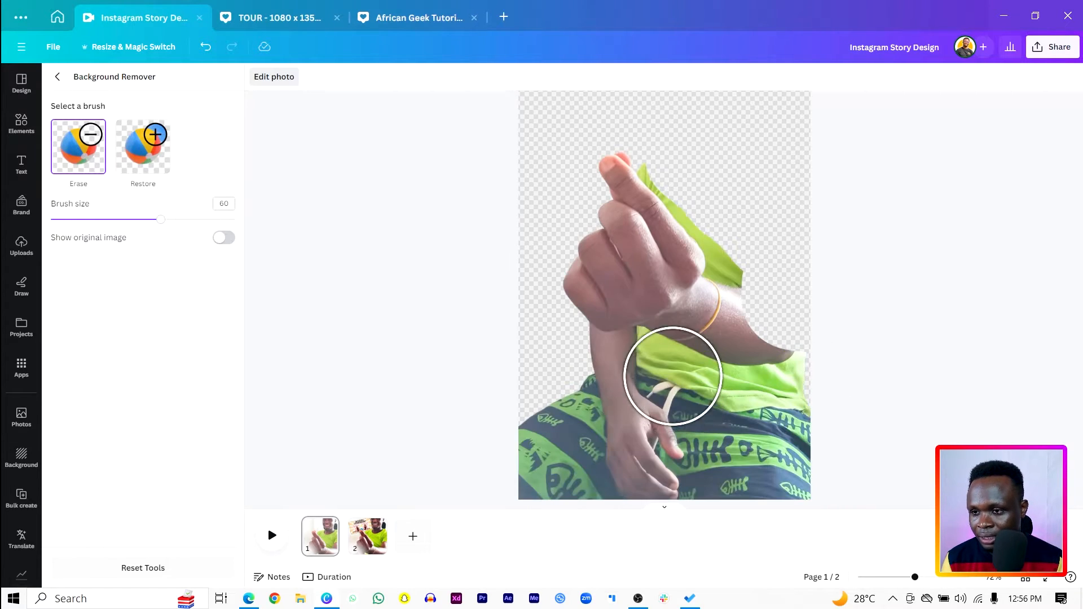
Erase the green shirt beside the raised finger at brush size 16, reduce the brush to 4, and leave the background remover.
scroll(672, 169, up, 5)
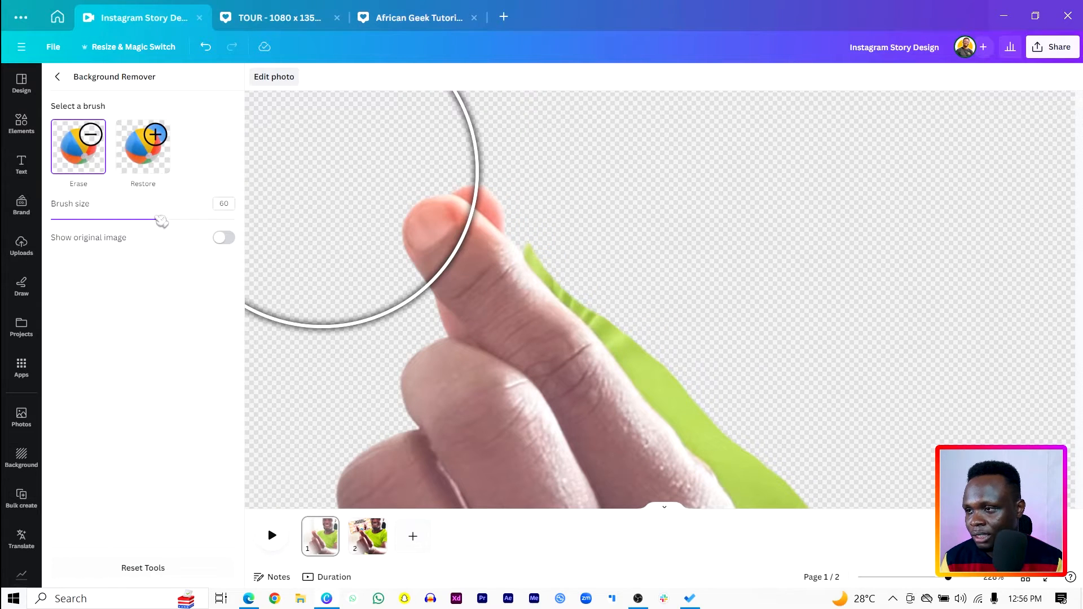
mouse_move(162, 219)
mouse_down()
mouse_move(82, 220)
mouse_move(86, 242)
mouse_up()
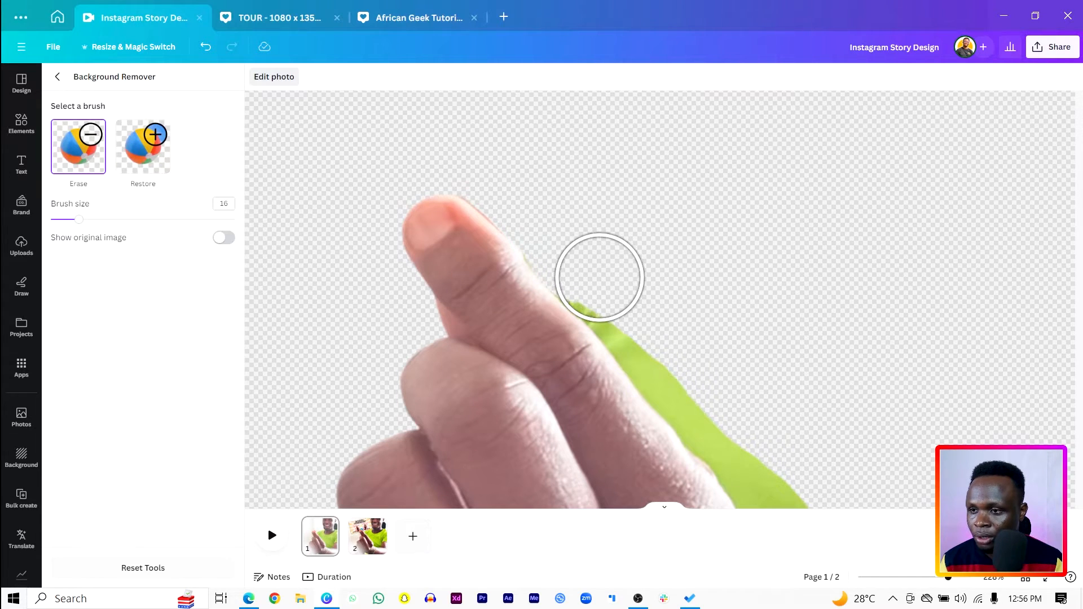
mouse_move(599, 277)
mouse_down()
mouse_move(698, 398)
mouse_move(665, 355)
mouse_up()
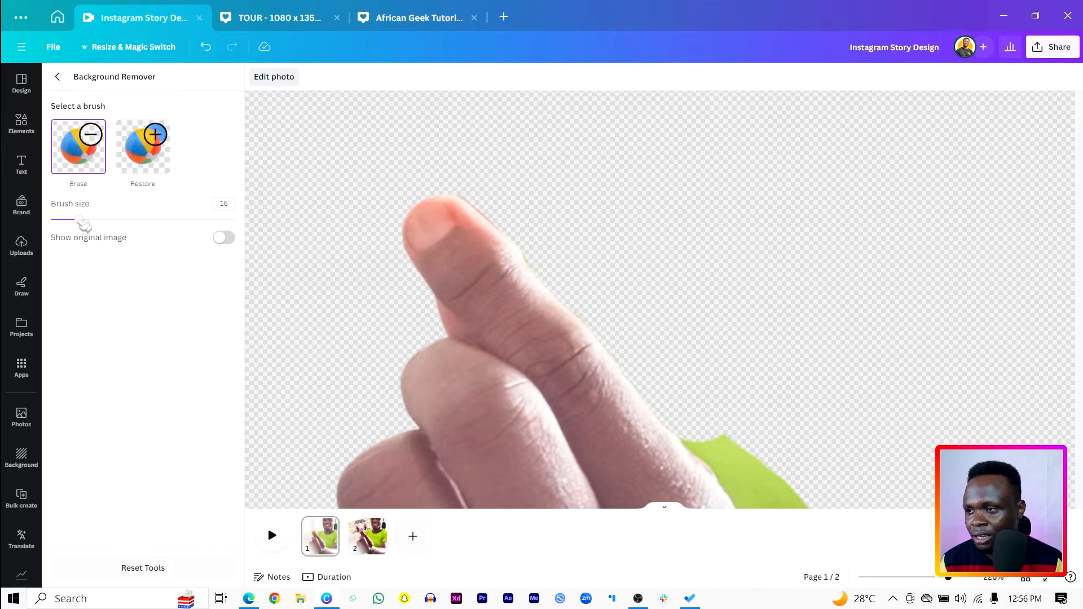
drag(82, 222, 66, 224)
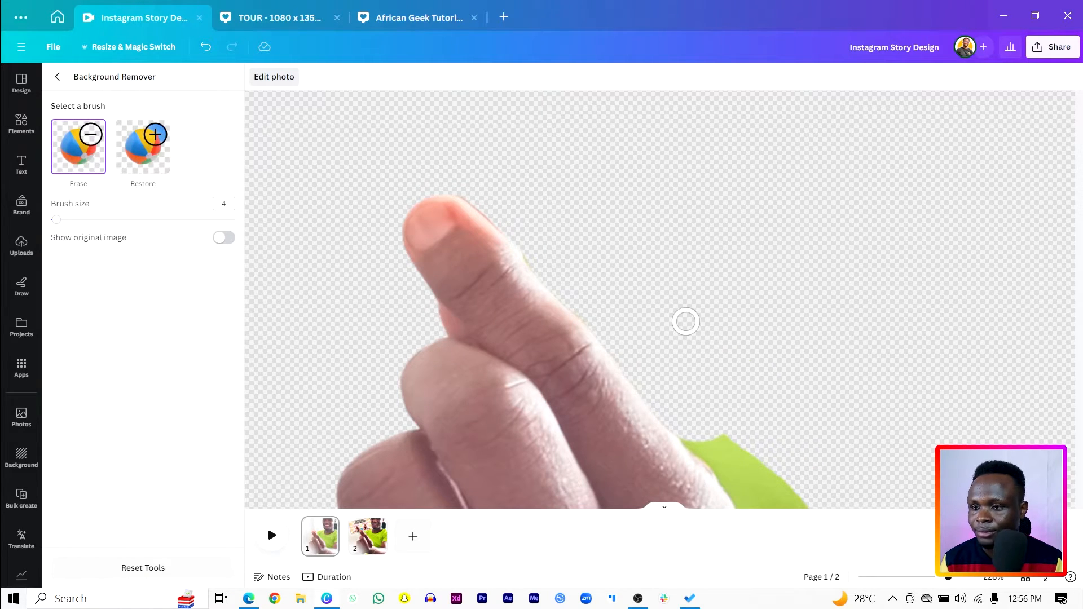
scroll(714, 342, down, 5)
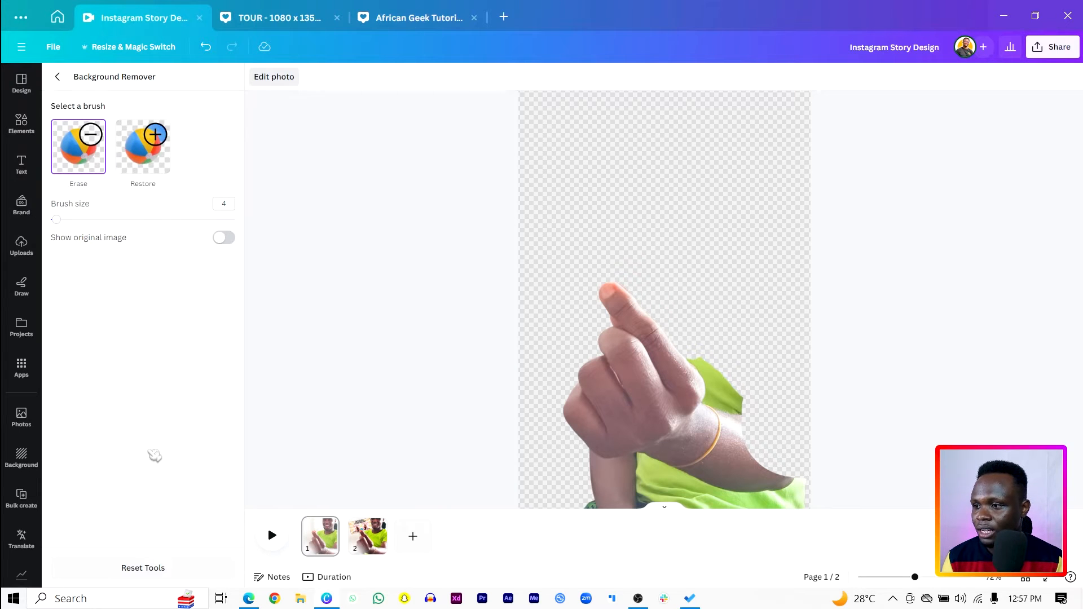
click(58, 78)
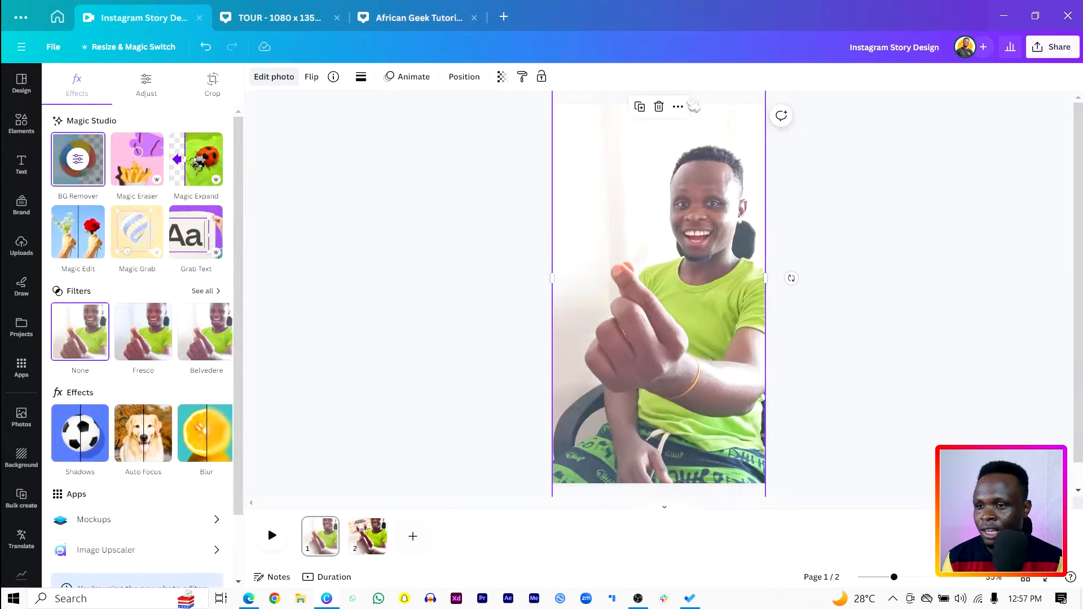
drag(615, 326, 593, 304)
drag(666, 338, 680, 360)
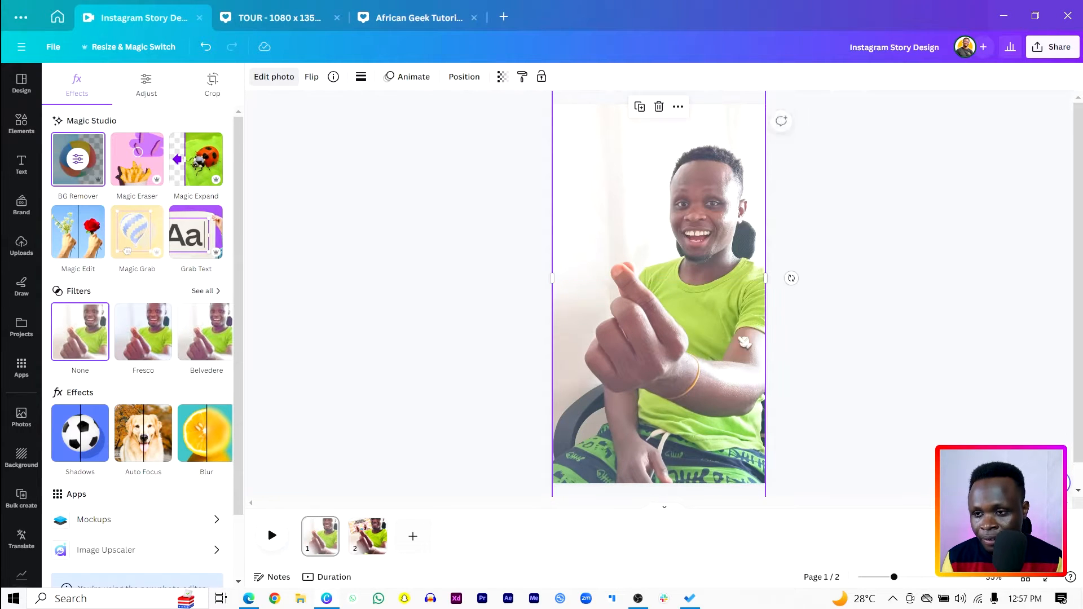
mouse_move(662, 317)
mouse_down()
mouse_move(650, 317)
mouse_move(676, 317)
mouse_move(654, 316)
mouse_up()
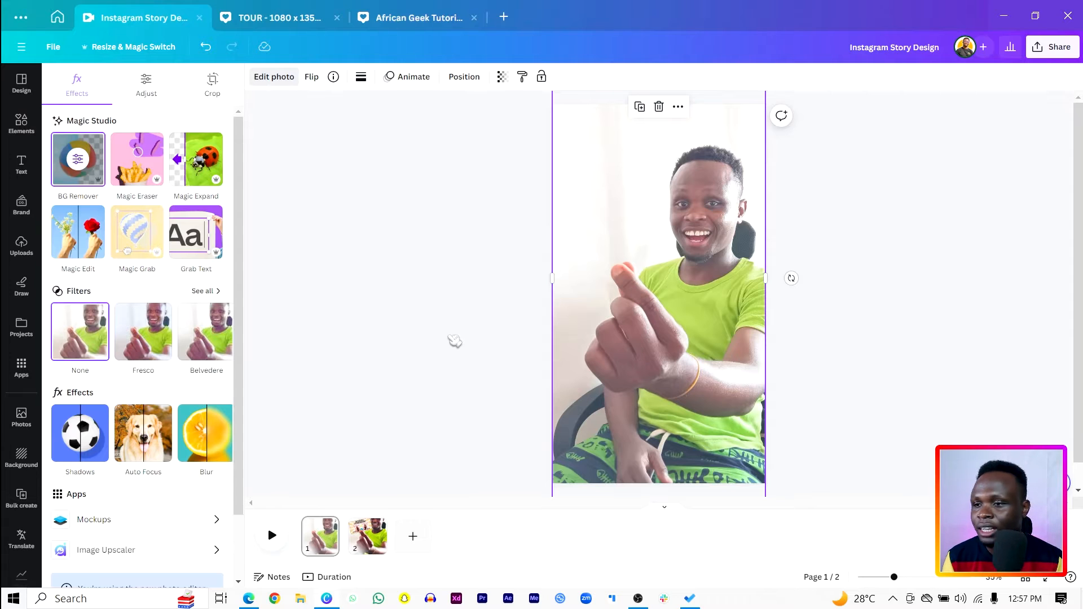
Add the uploaded "Turn your image into art" image to the page and position it over the raised fingertips.
click(21, 246)
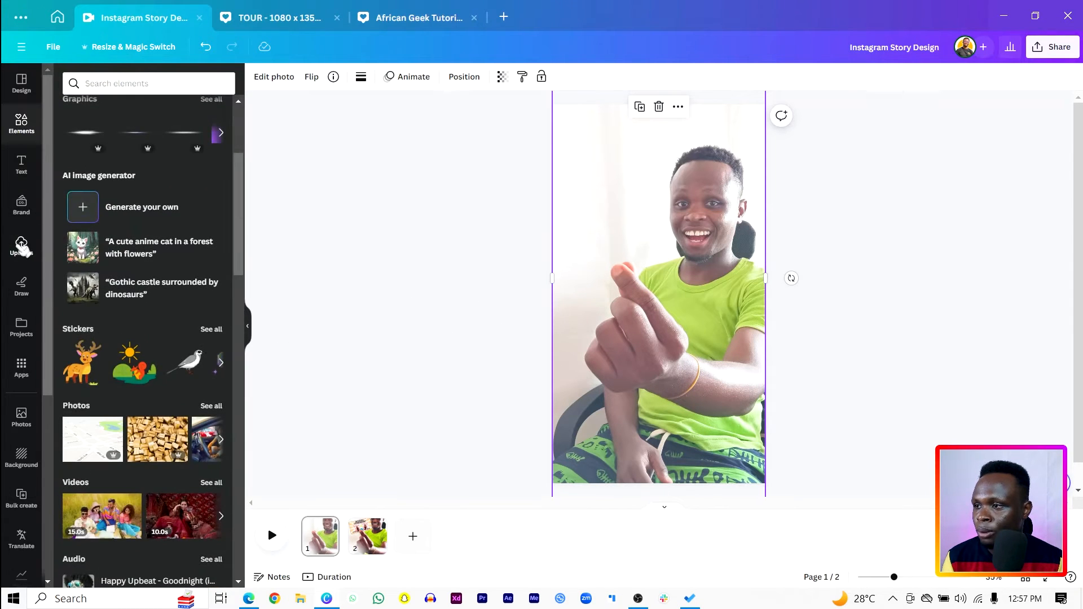
scroll(169, 333, down, 3)
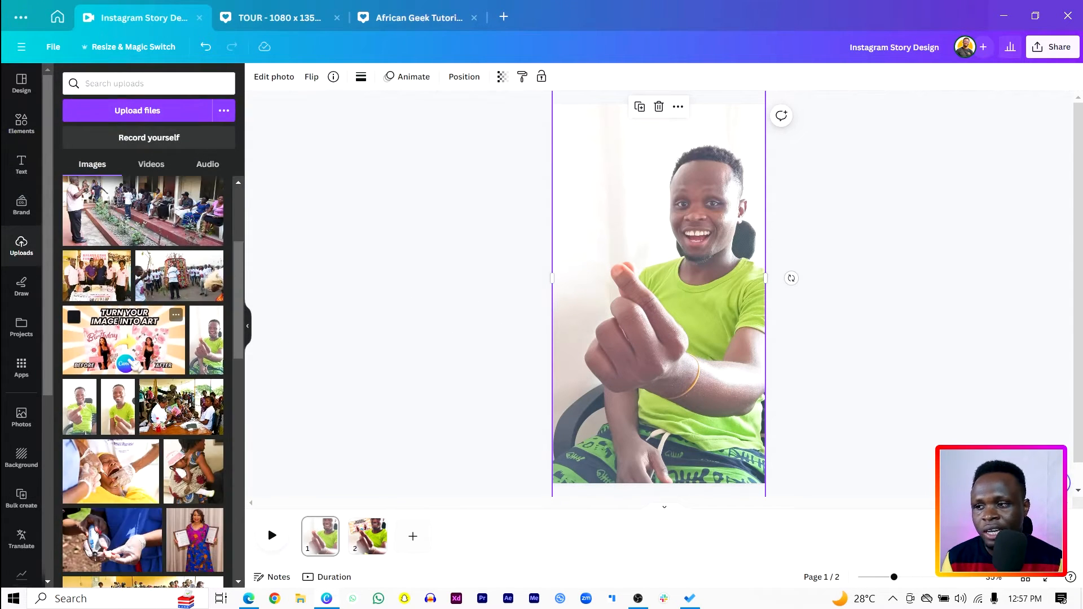
click(124, 340)
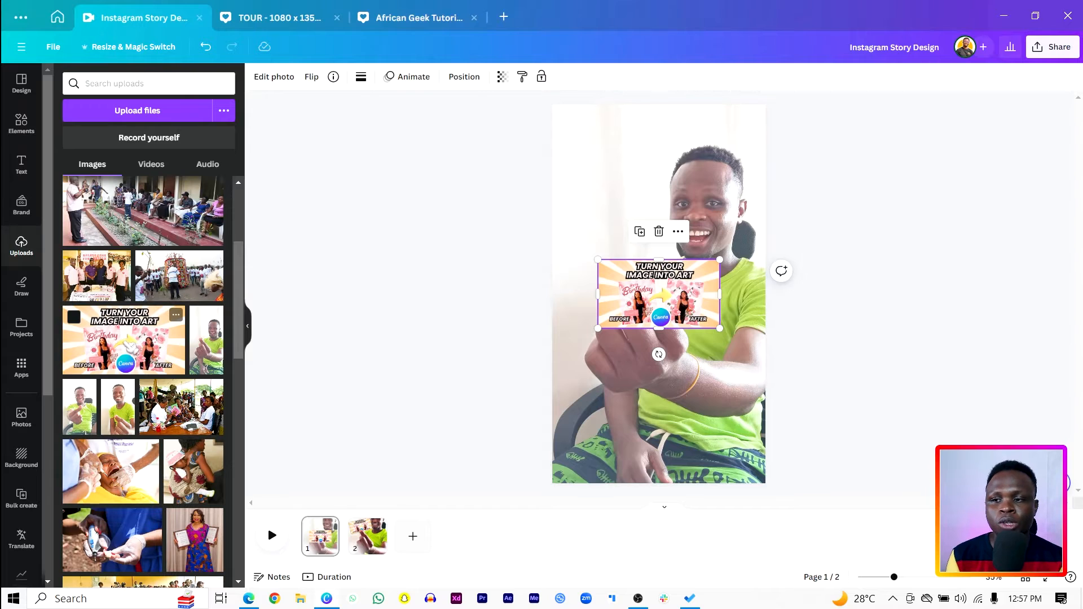
drag(658, 293, 626, 233)
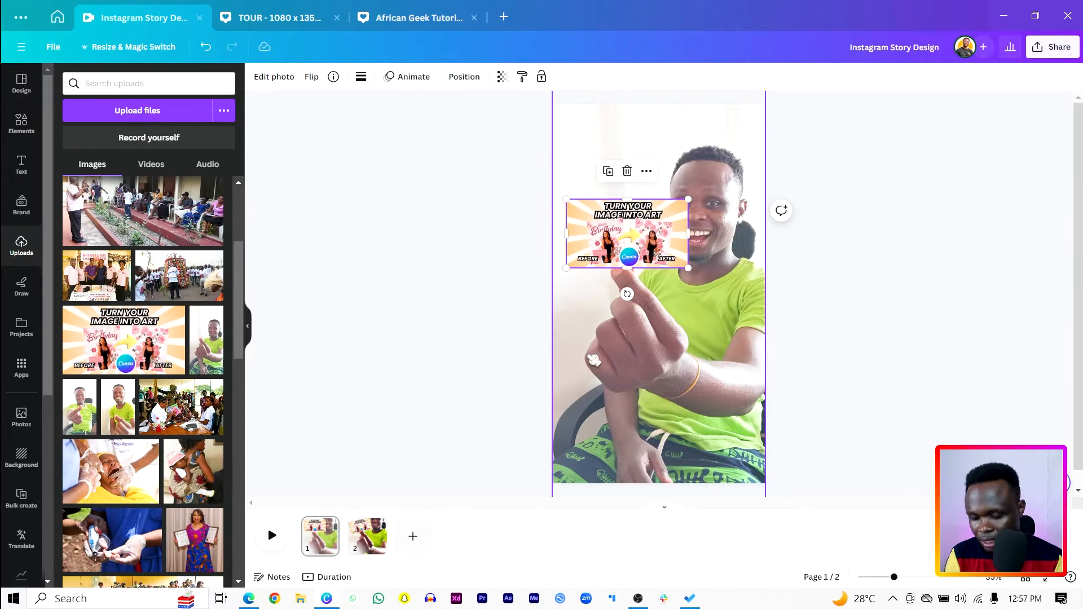
scroll(792, 423, down, 1)
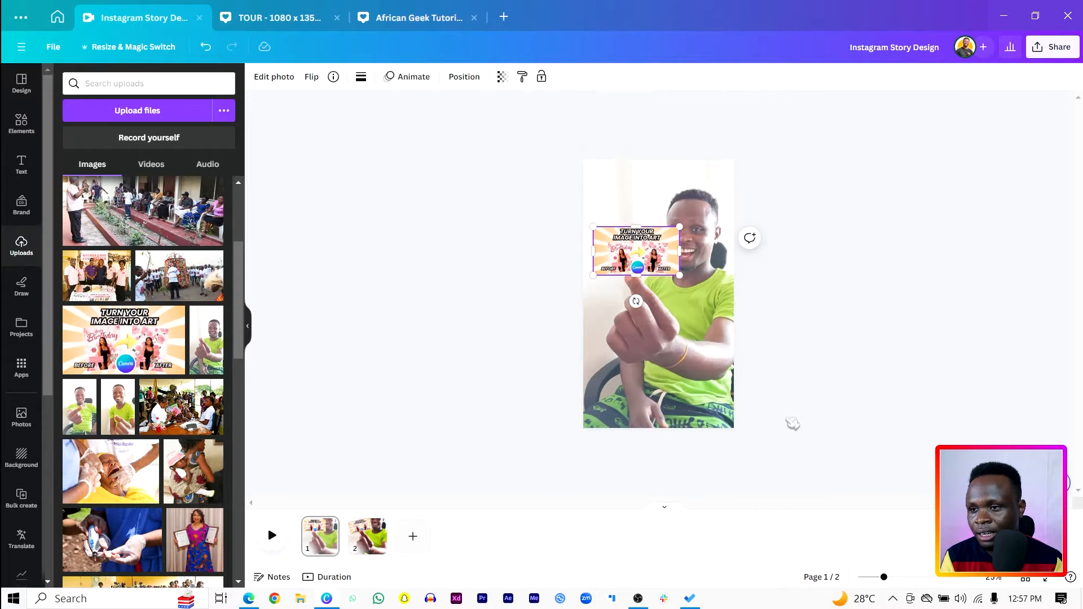
scroll(786, 414, up, 4)
scroll(784, 393, up, 4)
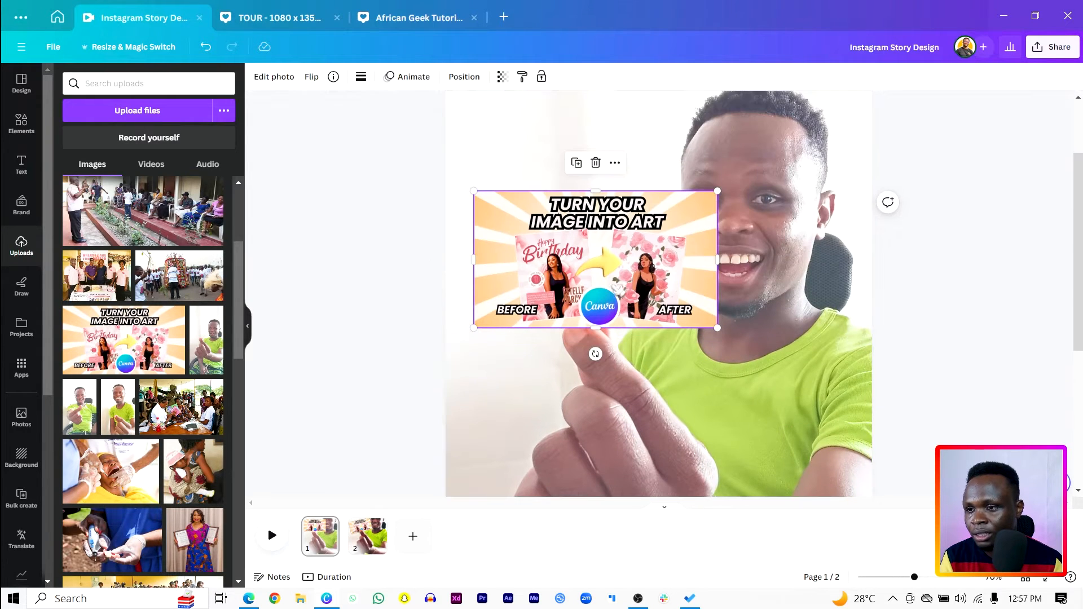
mouse_move(618, 293)
mouse_down()
mouse_move(618, 285)
mouse_move(613, 302)
mouse_up()
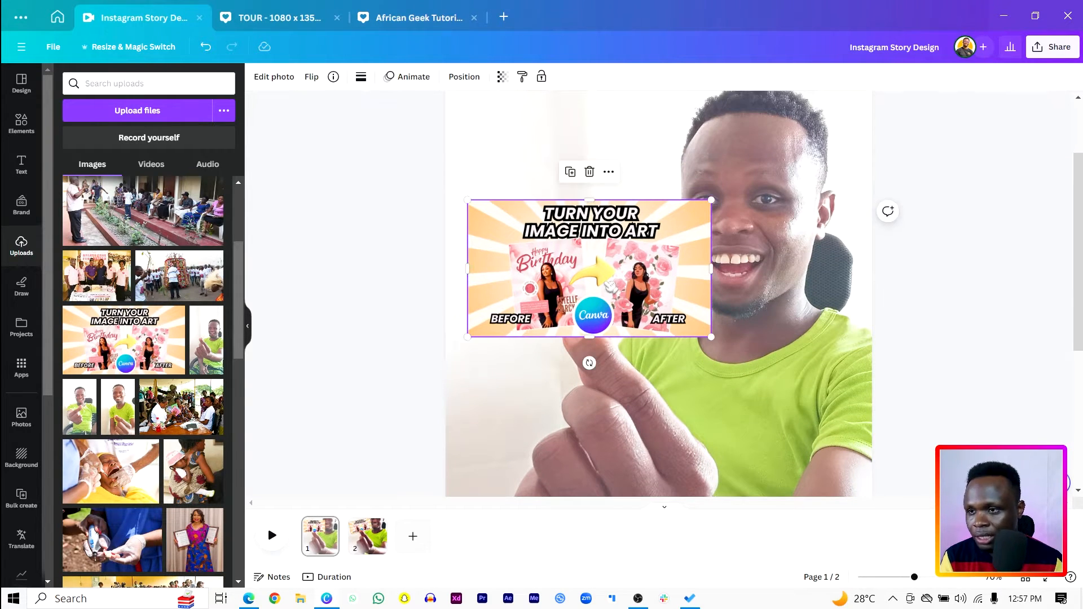
Show the page's layers and move the "Turn your image into art" image directly beneath the finger cutout.
right_click(603, 288)
mouse_move(744, 373)
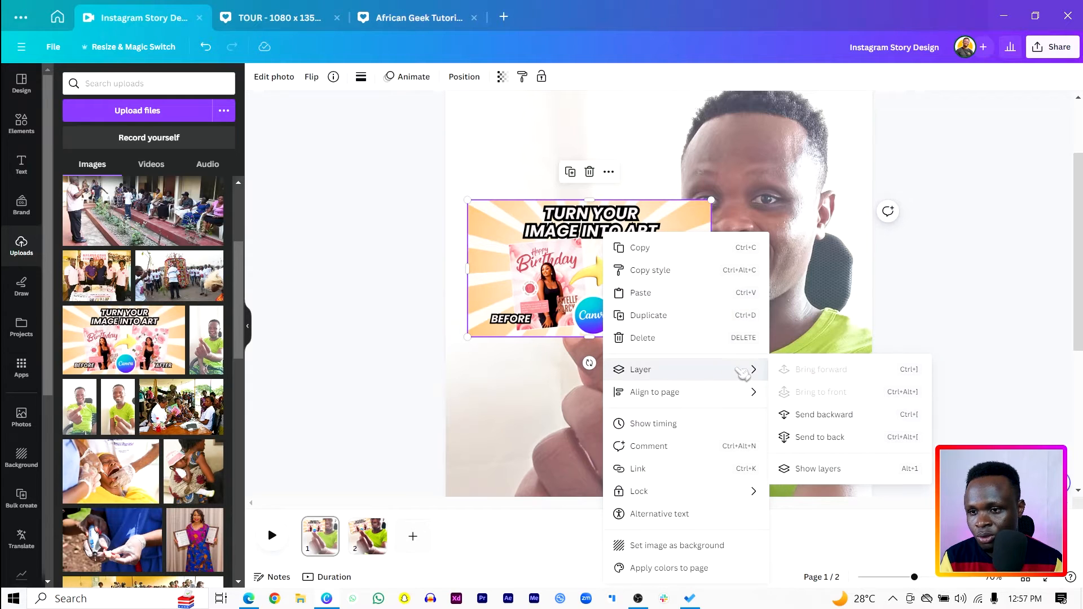
click(825, 468)
drag(119, 144, 141, 185)
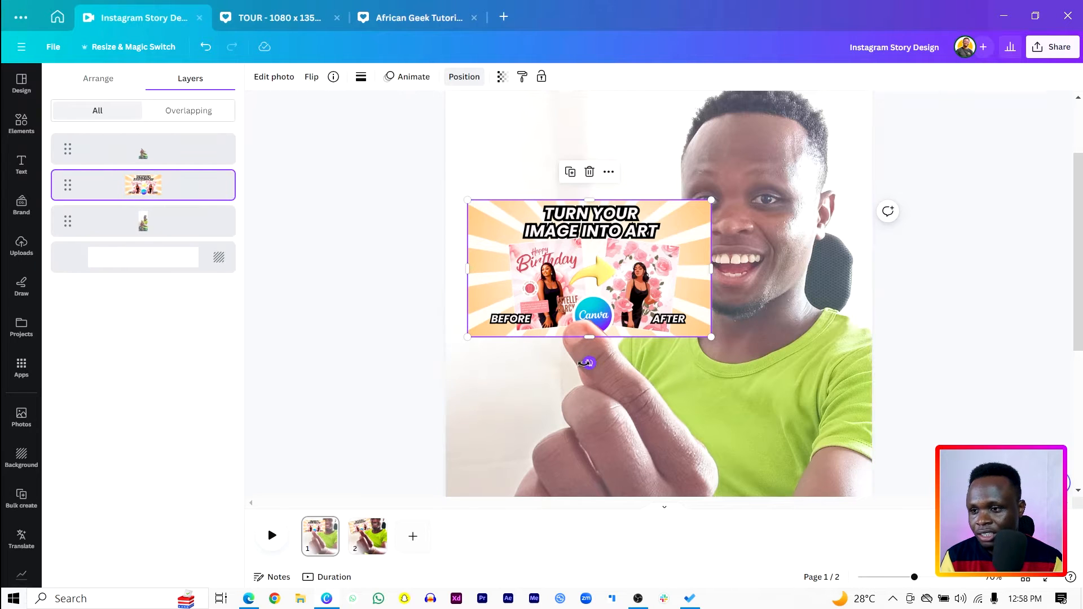
Tilt the "Turn your image into art" image slightly counterclockwise and shrink it so it clears the man's face.
drag(586, 363, 597, 362)
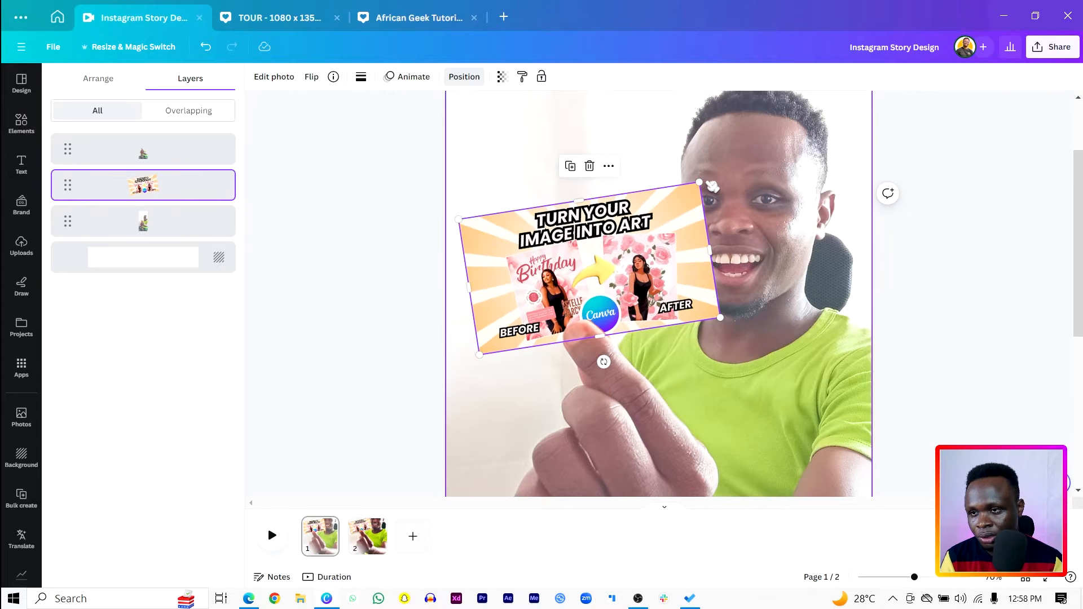
drag(699, 182, 678, 191)
drag(678, 200, 672, 200)
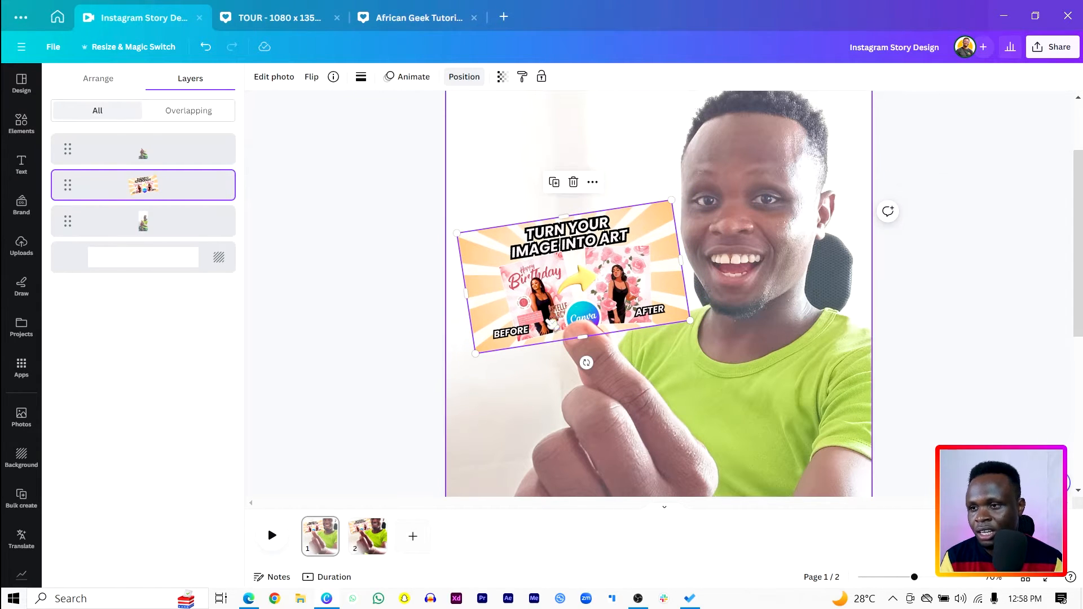
Round the thumbnail image's corners to 17 and give it a solid border with weight 3.
click(362, 77)
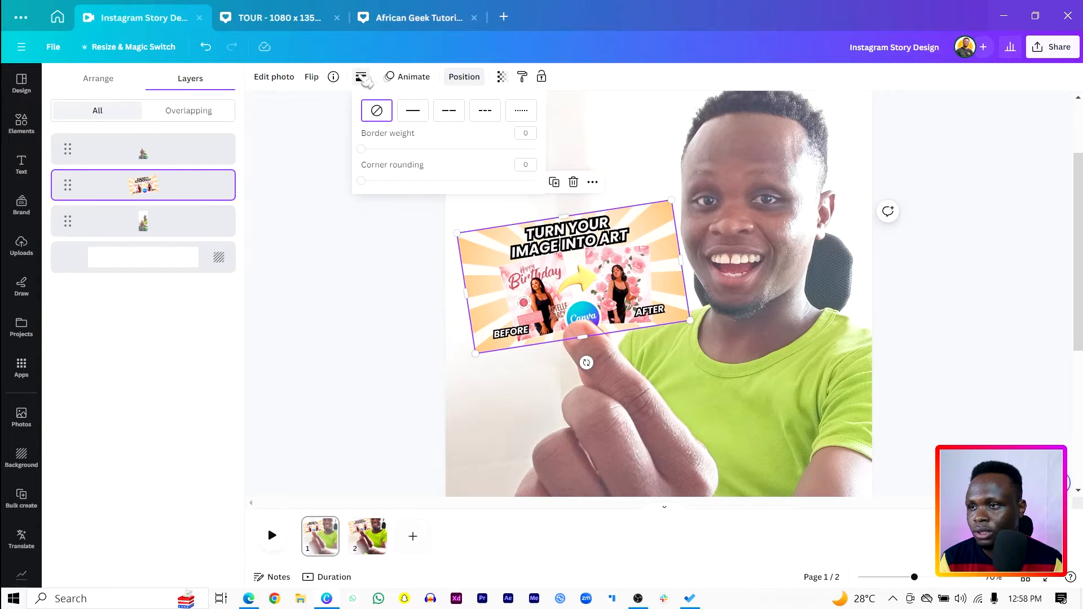
drag(364, 181, 394, 183)
click(413, 110)
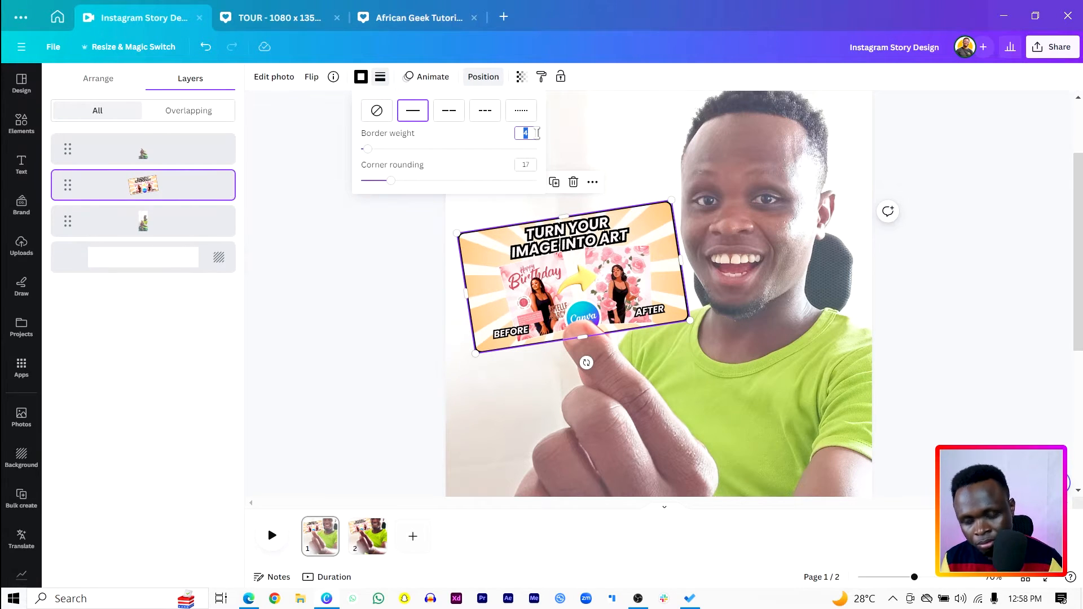
text(3)
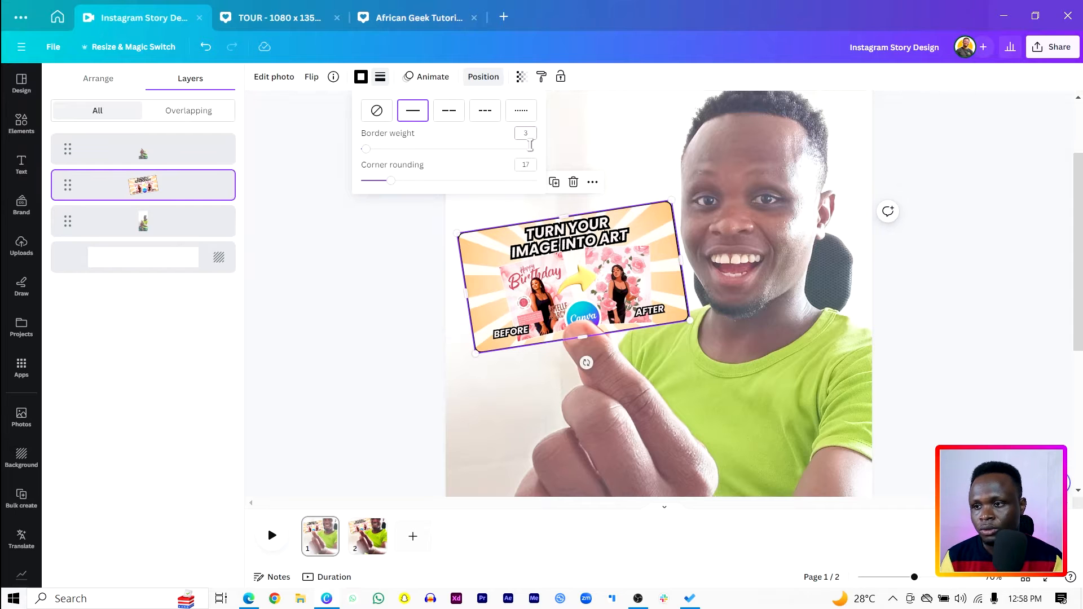
click(391, 245)
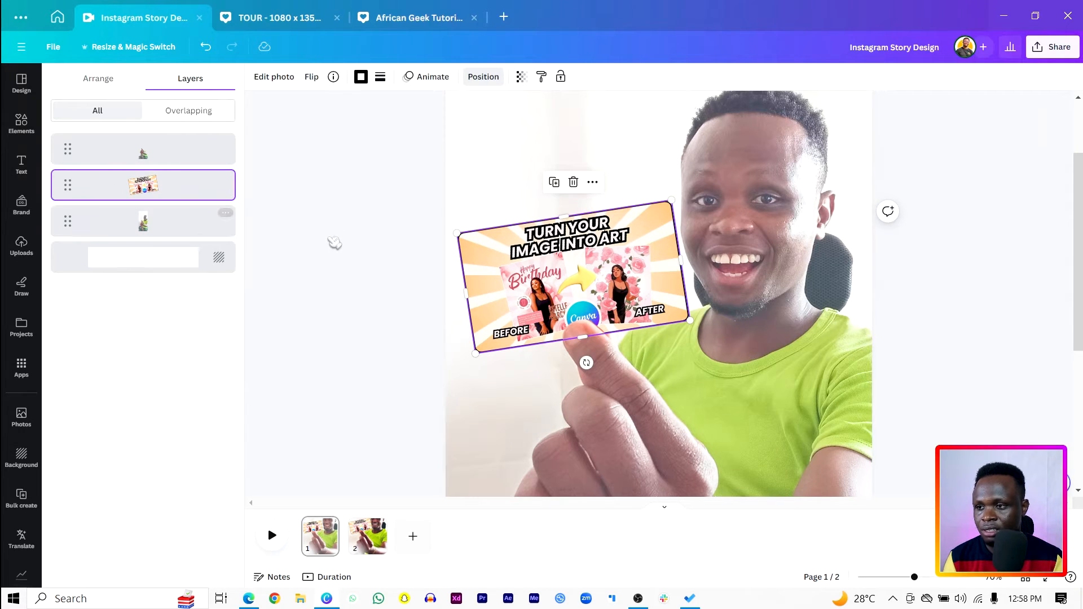
Duplicate the bordered thumbnail, remove the copy's border, and align the copy exactly over the original thumbnail.
click(338, 242)
click(543, 276)
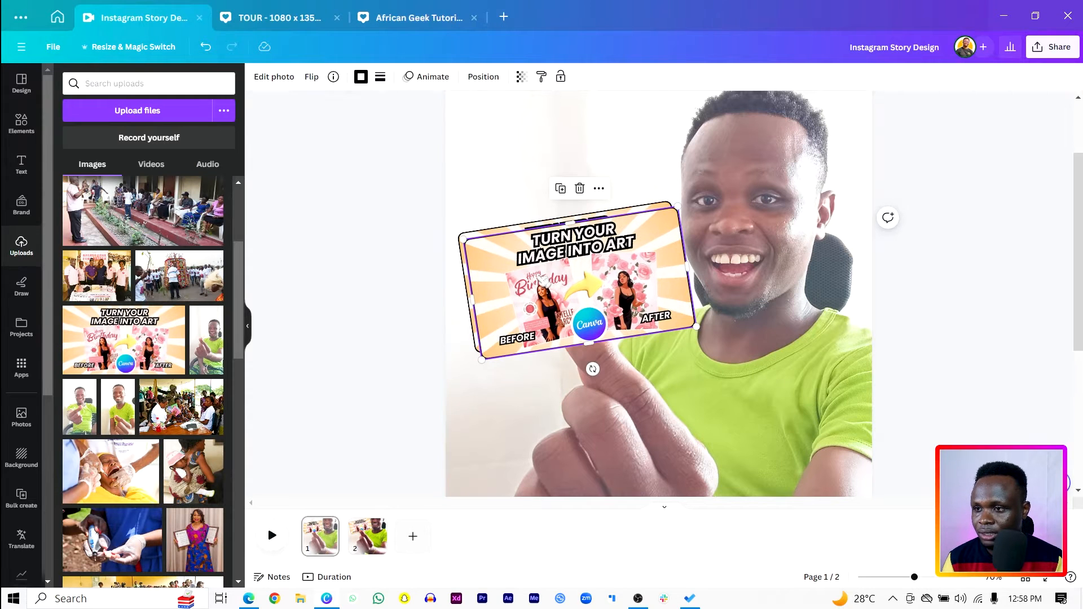
click(553, 182)
click(380, 77)
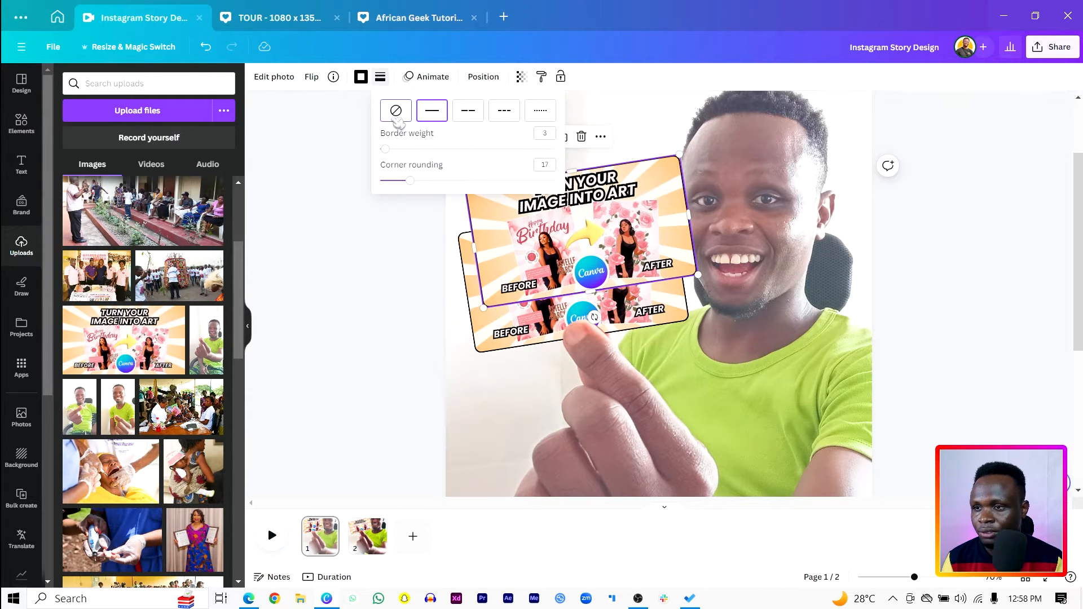
click(395, 111)
drag(550, 241, 542, 287)
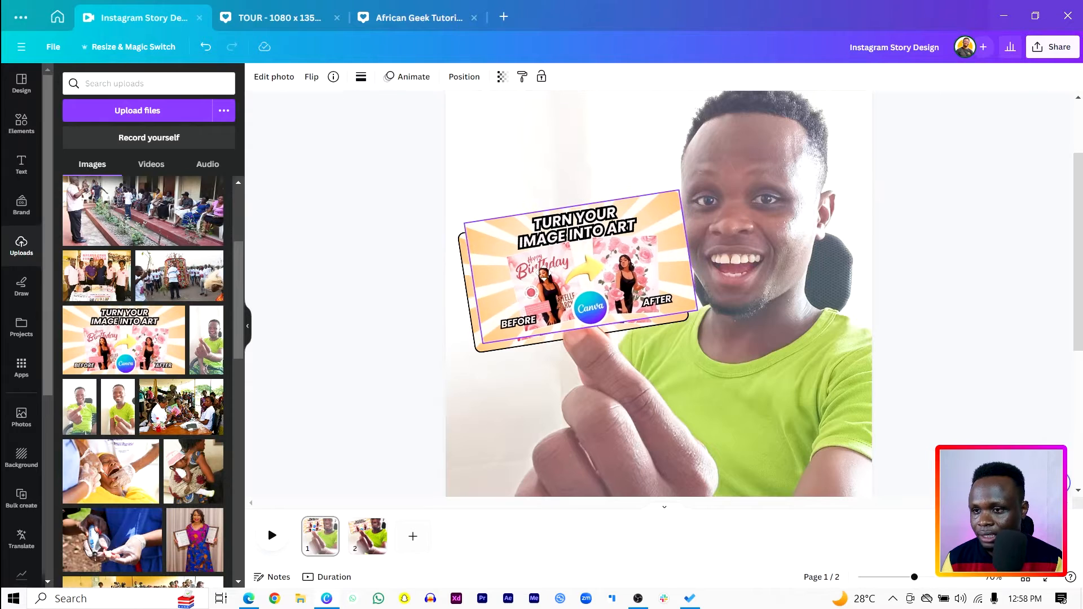
Move the borderless thumbnail copy down the layer order to directly beneath the bordered thumbnail.
right_click(564, 285)
mouse_move(712, 369)
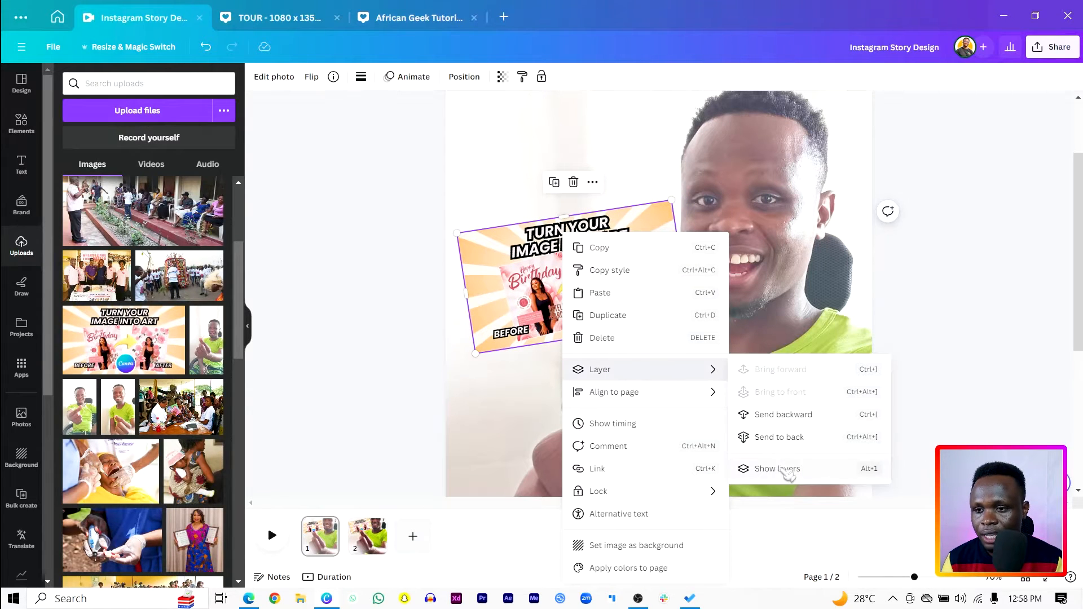
click(786, 472)
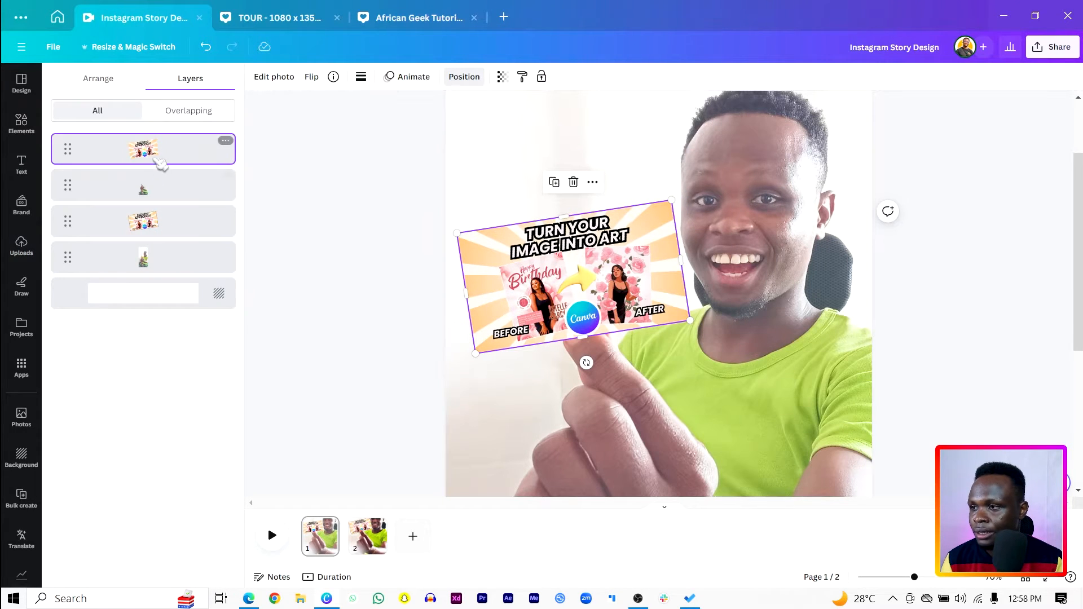
drag(160, 163, 161, 221)
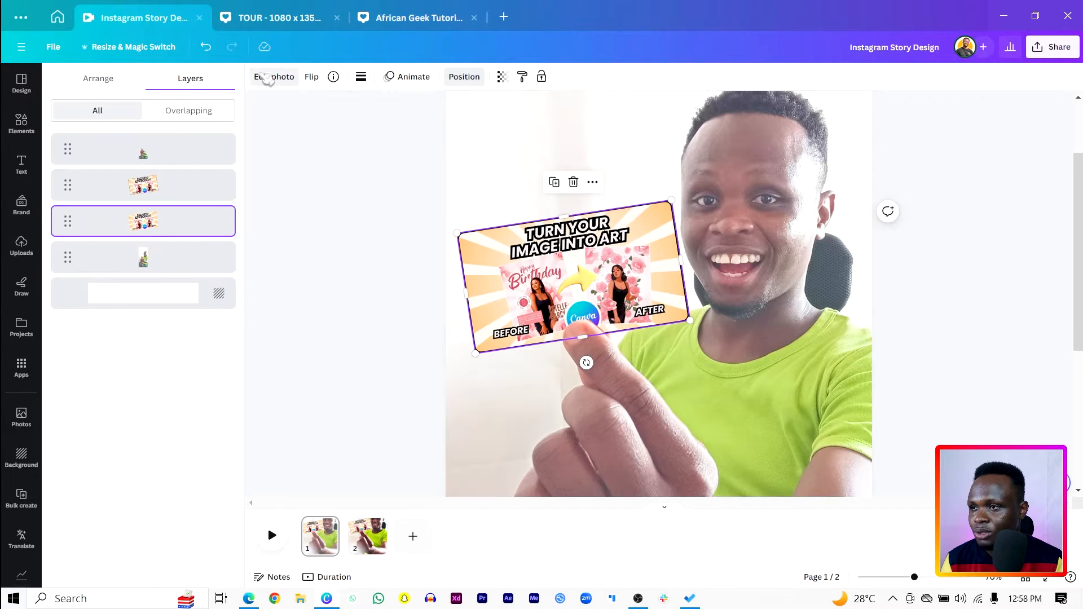
Apply a Glow shadow to the borderless thumbnail copy with size 60 and blur amount 76.
click(264, 77)
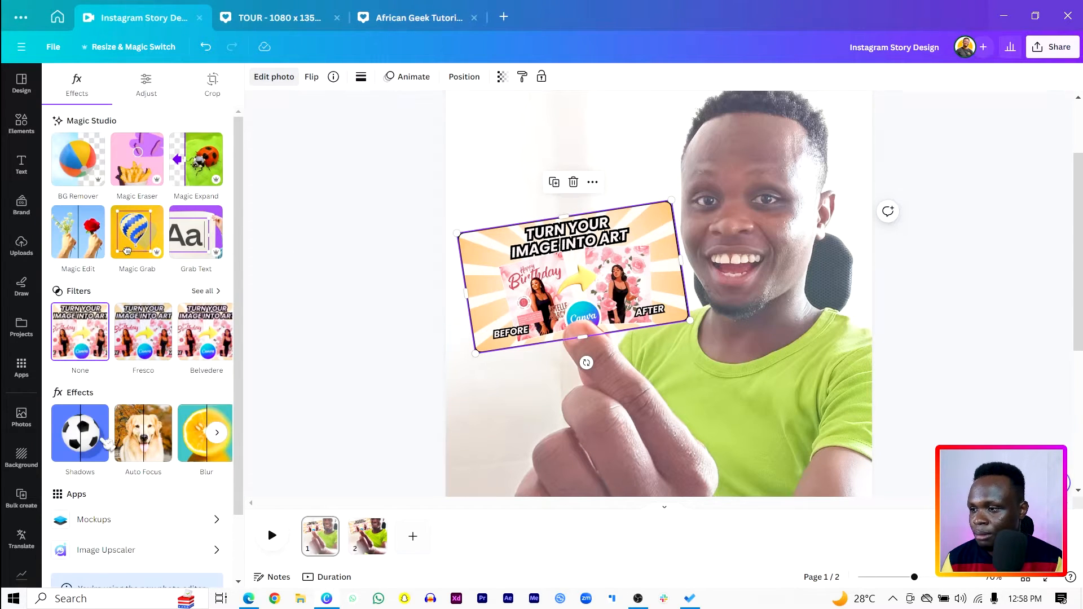
click(80, 435)
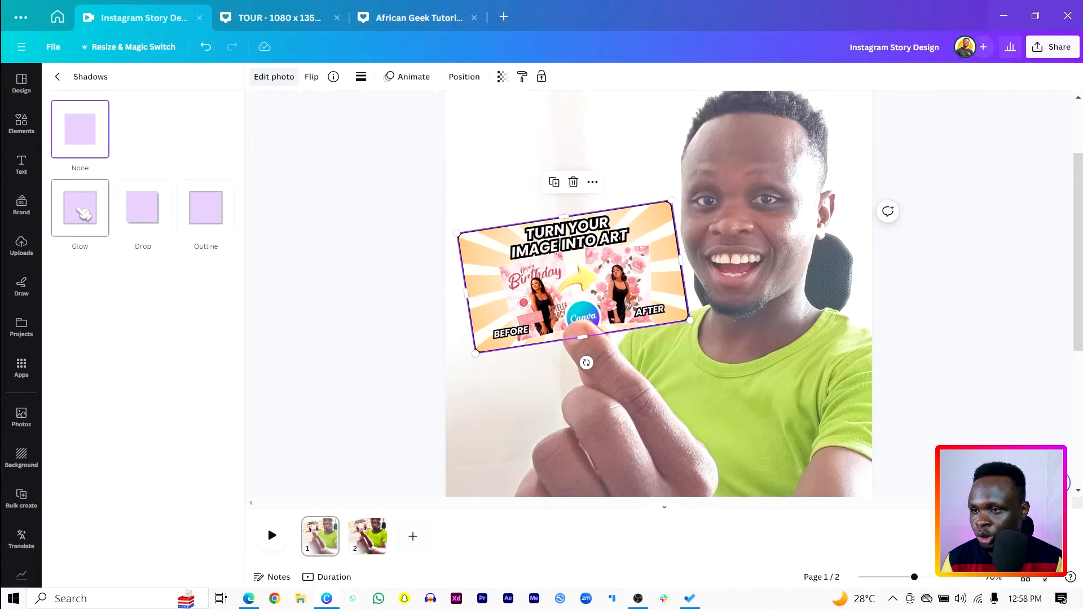
click(83, 213)
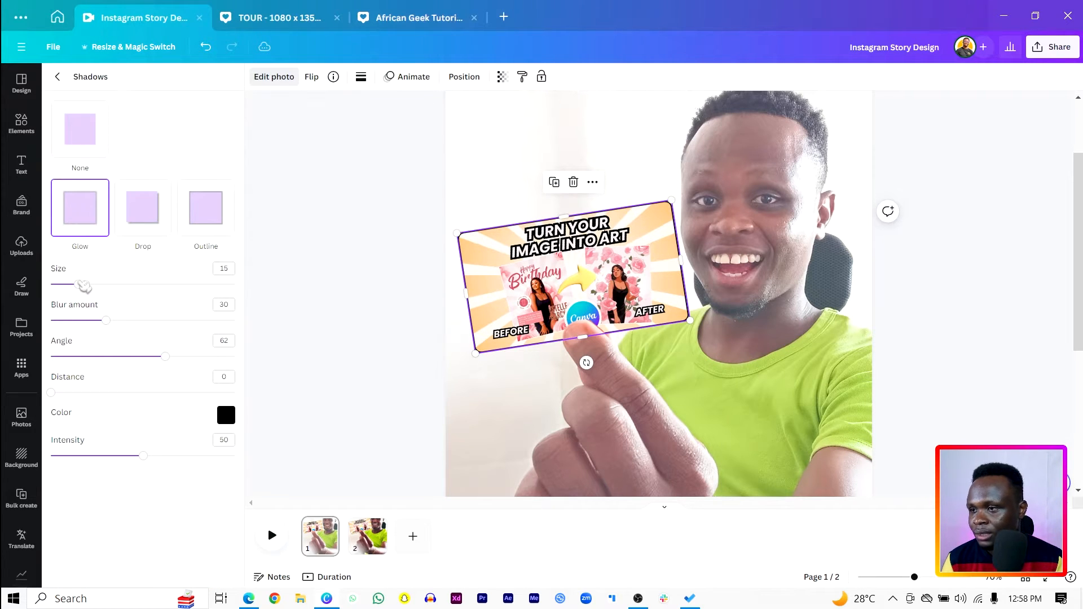
drag(83, 287, 161, 284)
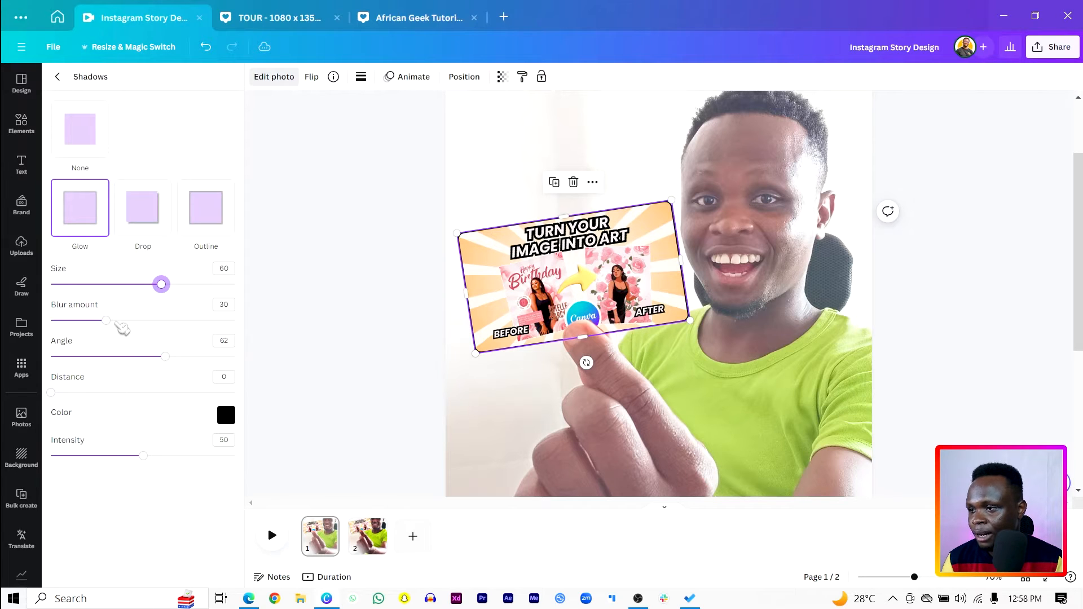
drag(112, 320, 191, 321)
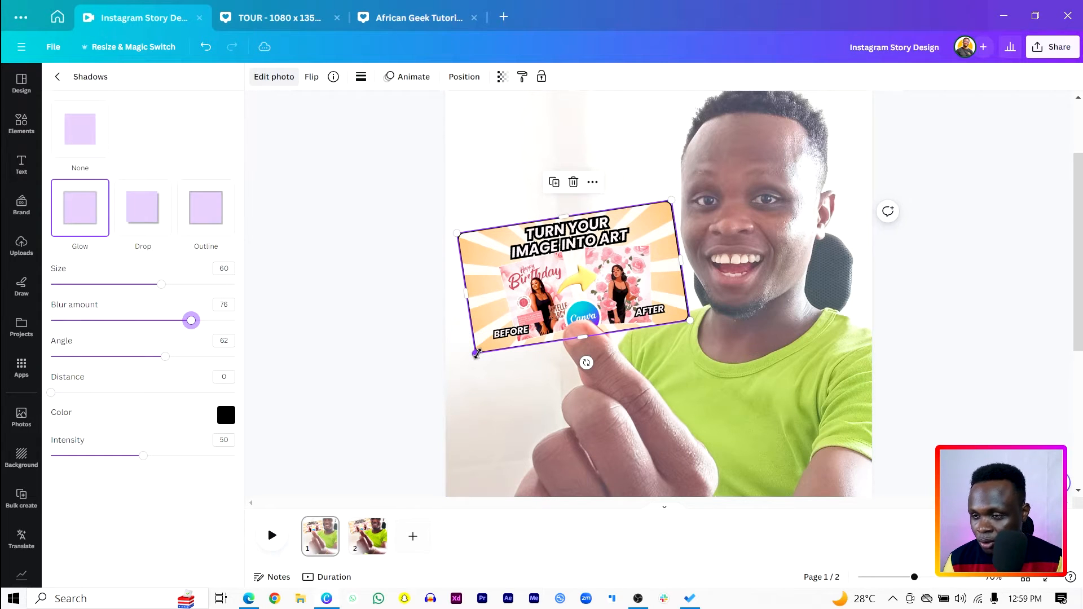
Enlarge the glowing copy slightly behind the bordered thumbnail, and set its shadow size to 85 and shadow color to white.
drag(476, 354, 448, 382)
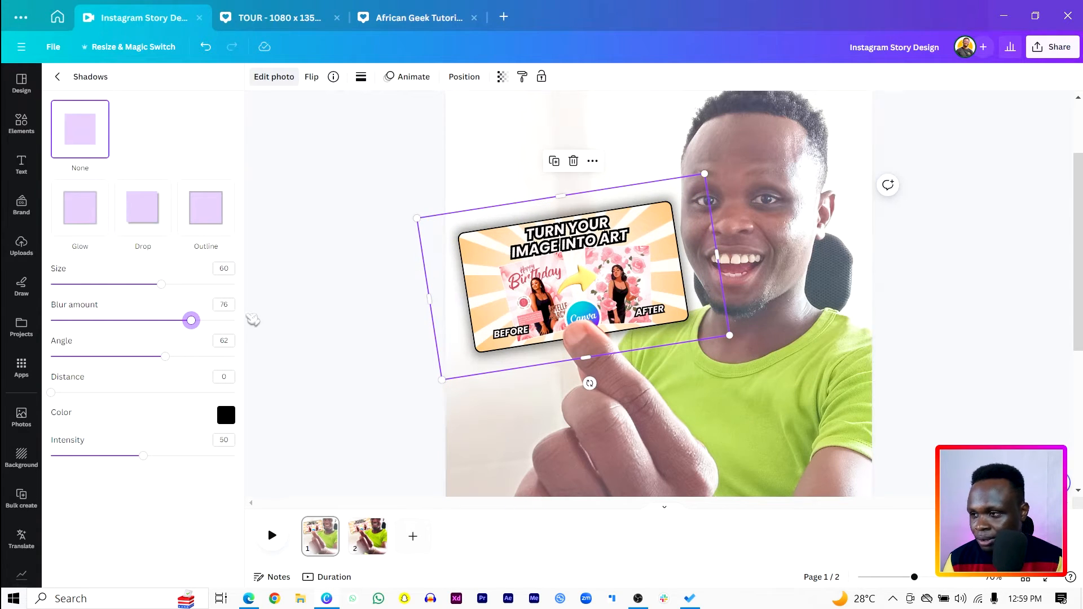
drag(163, 285, 211, 289)
click(226, 416)
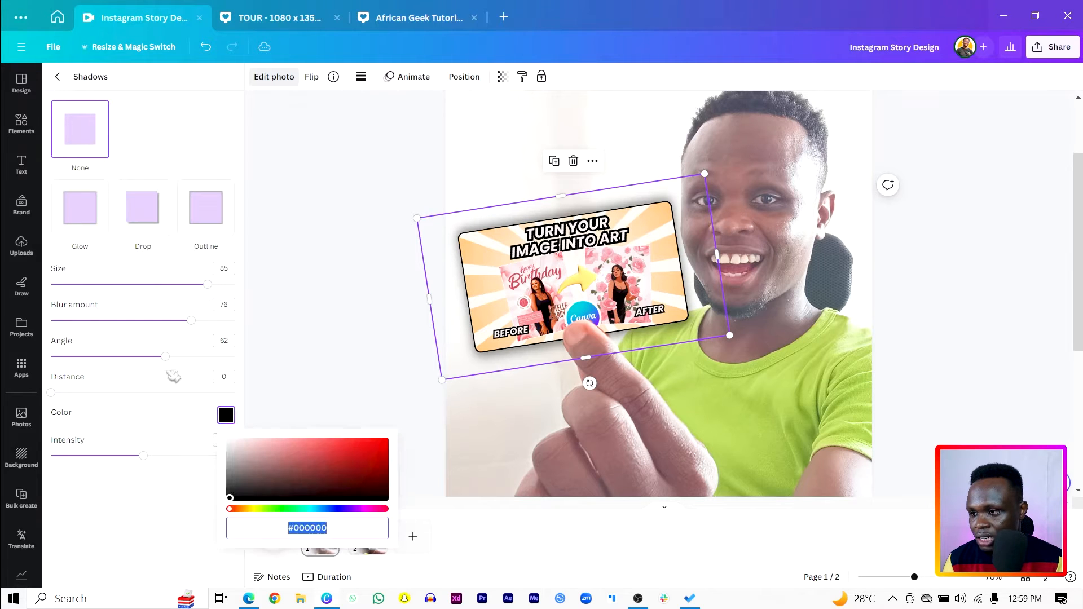
drag(269, 468, 224, 415)
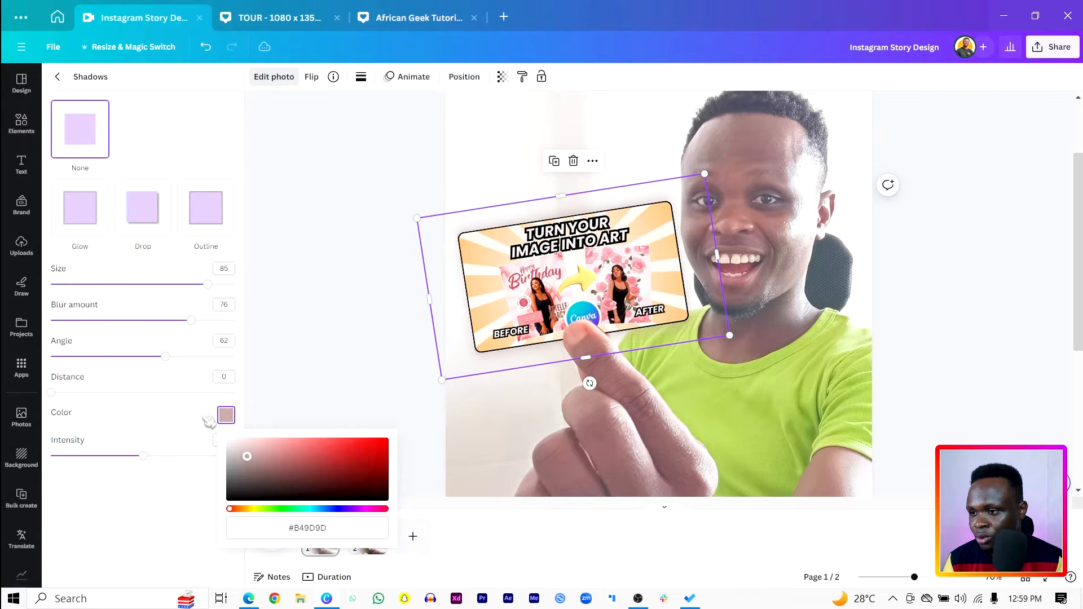
click(443, 386)
drag(442, 386, 439, 385)
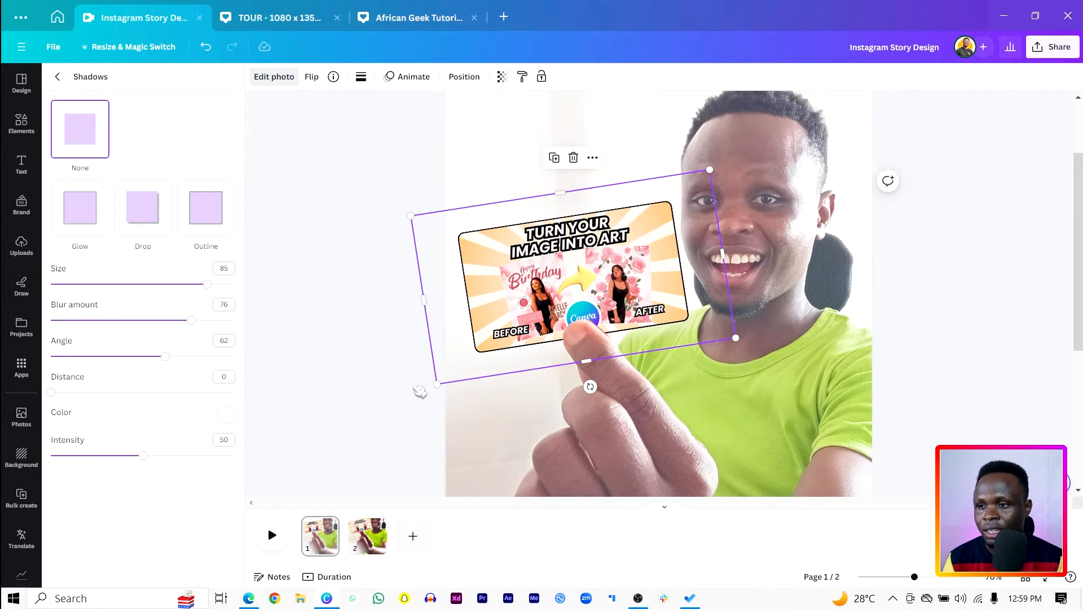
click(938, 258)
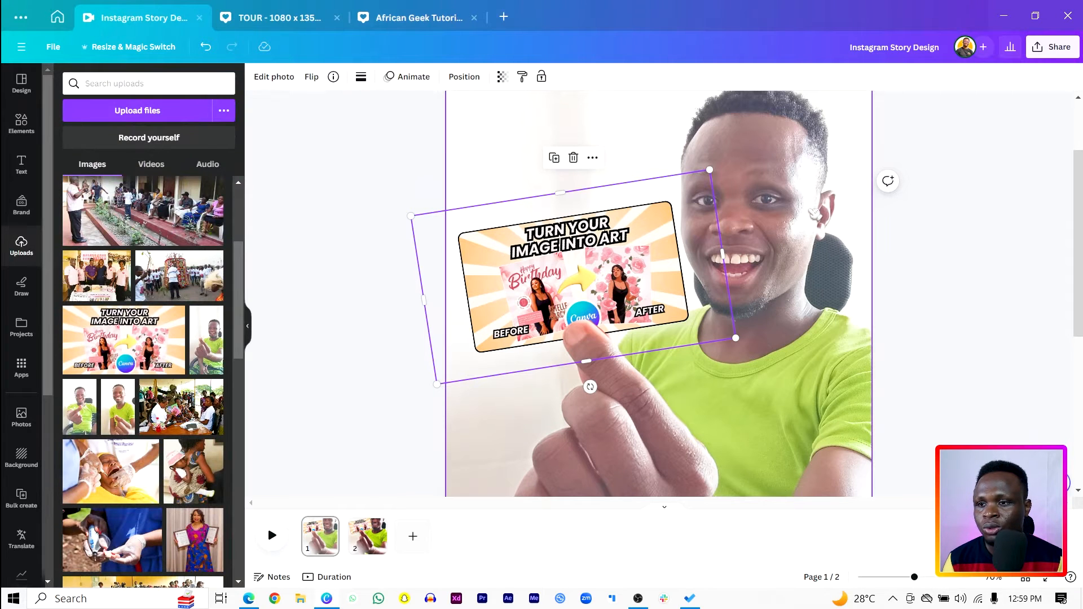
Show the page's layers and select the original portrait photo directly above the page background.
scroll(814, 215, up, 2)
click(816, 224)
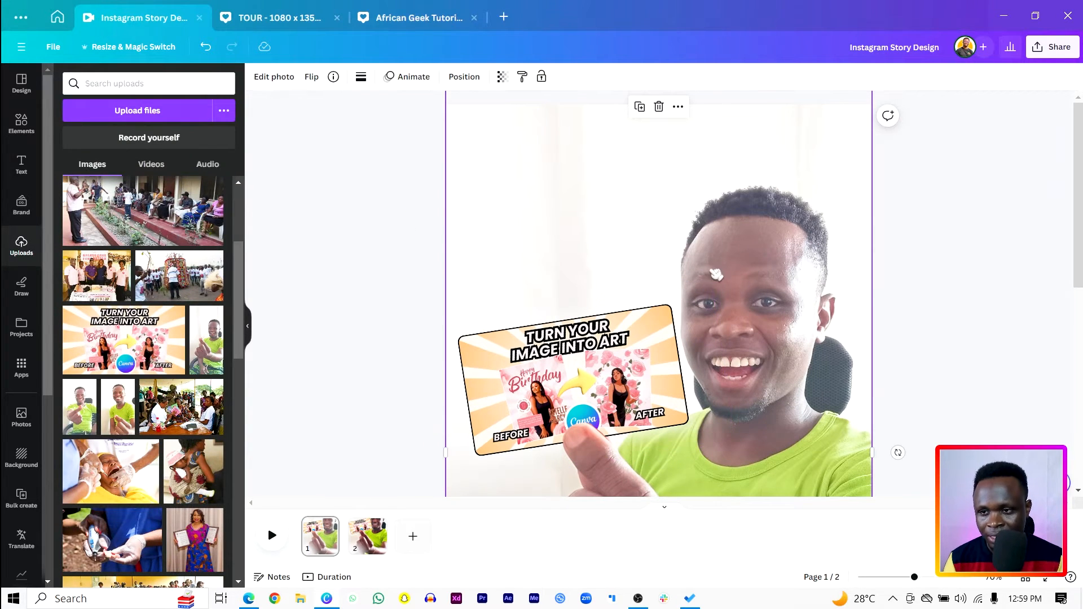
right_click(715, 265)
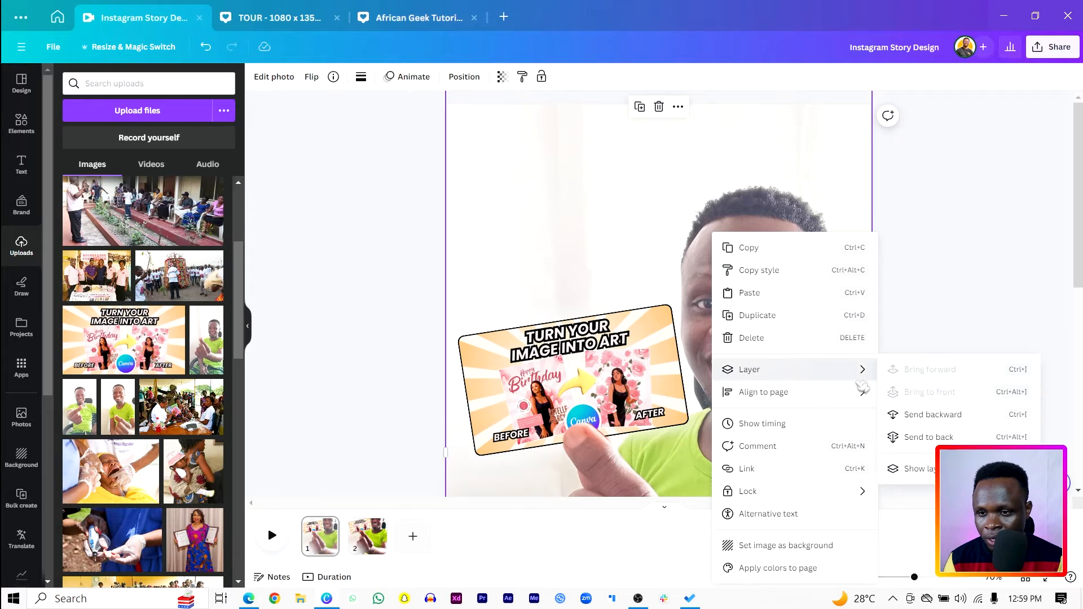
mouse_move(859, 371)
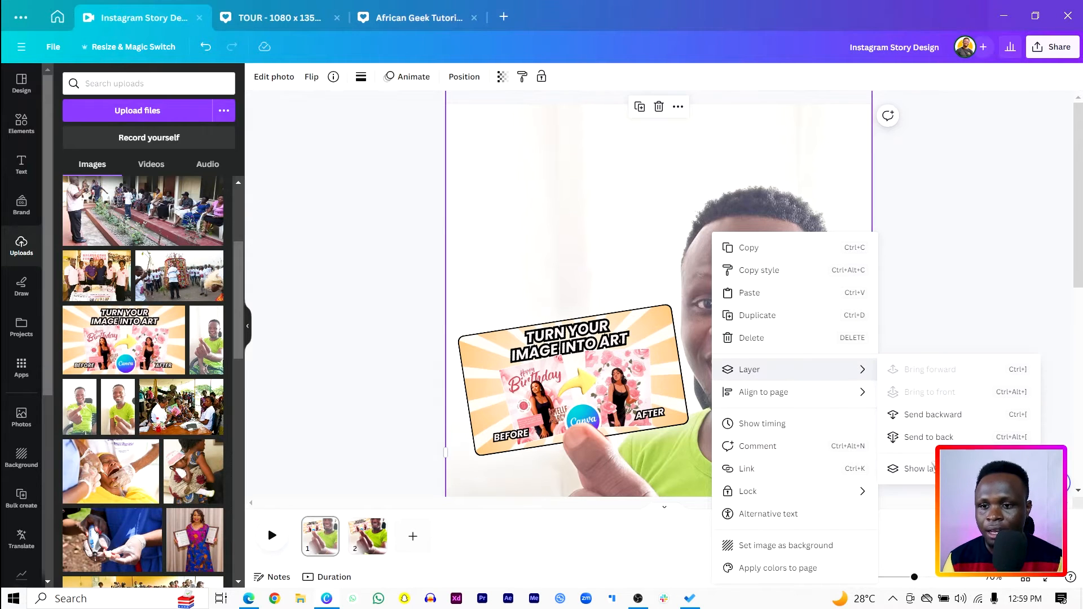
click(925, 468)
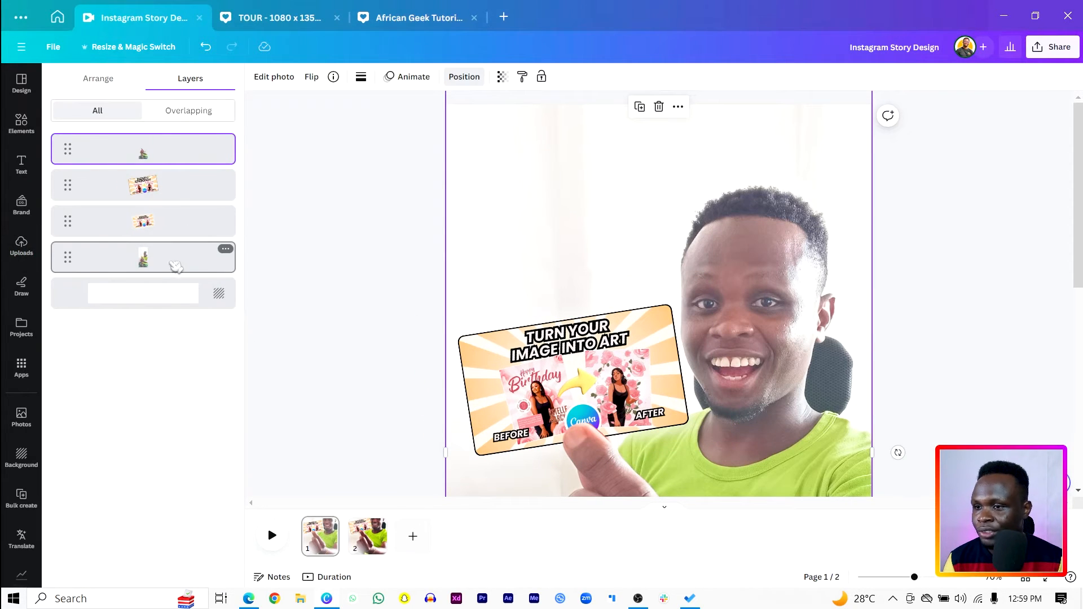
click(176, 265)
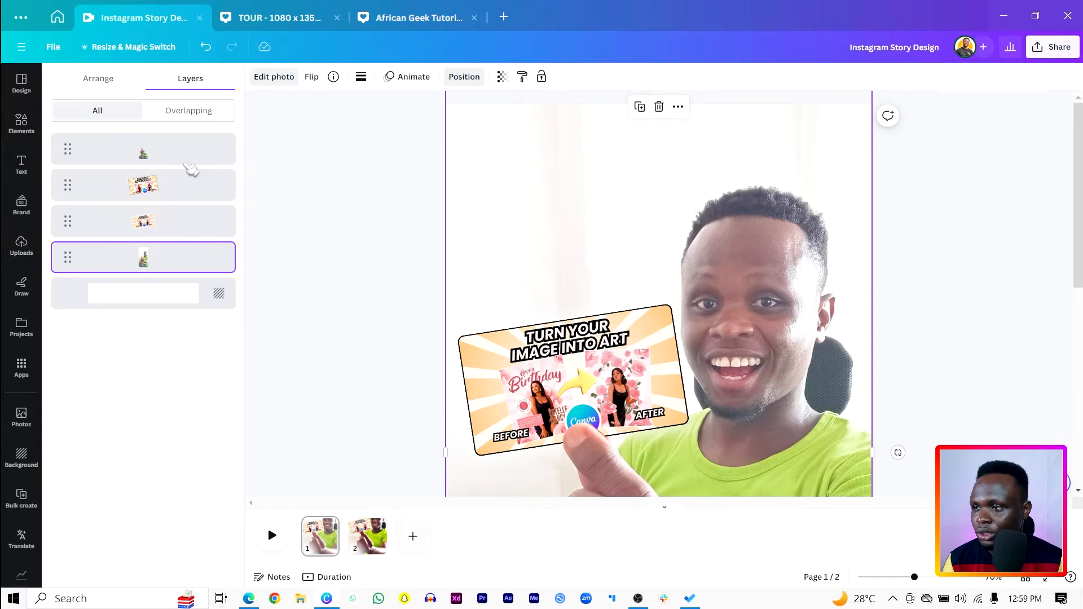
Adjust the original portrait photo's light, setting brightness to 3 and contrast to 41.
click(274, 76)
click(146, 84)
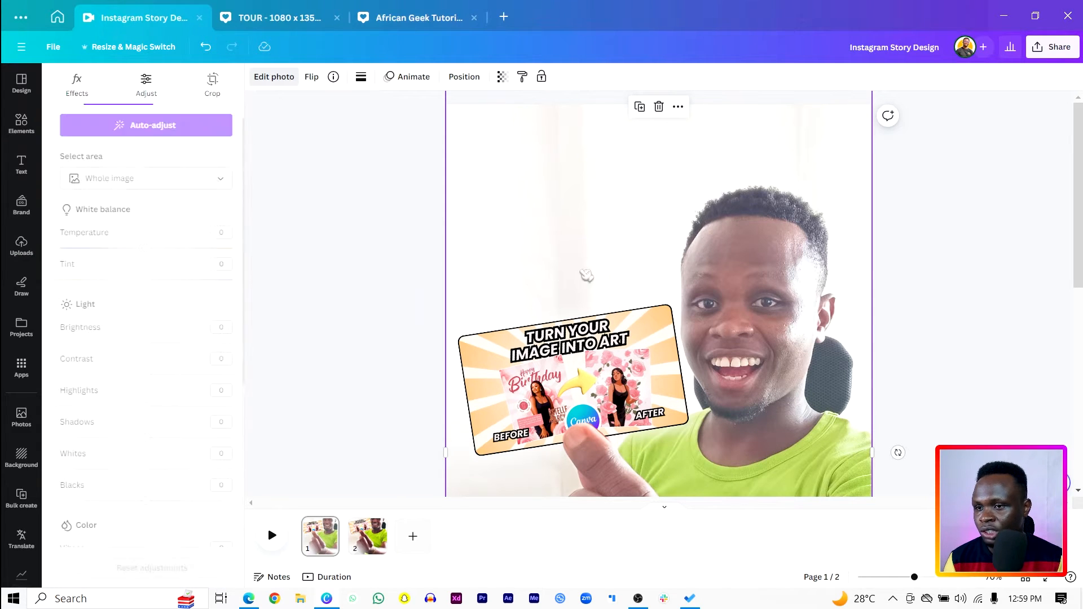
scroll(541, 293, down, 3)
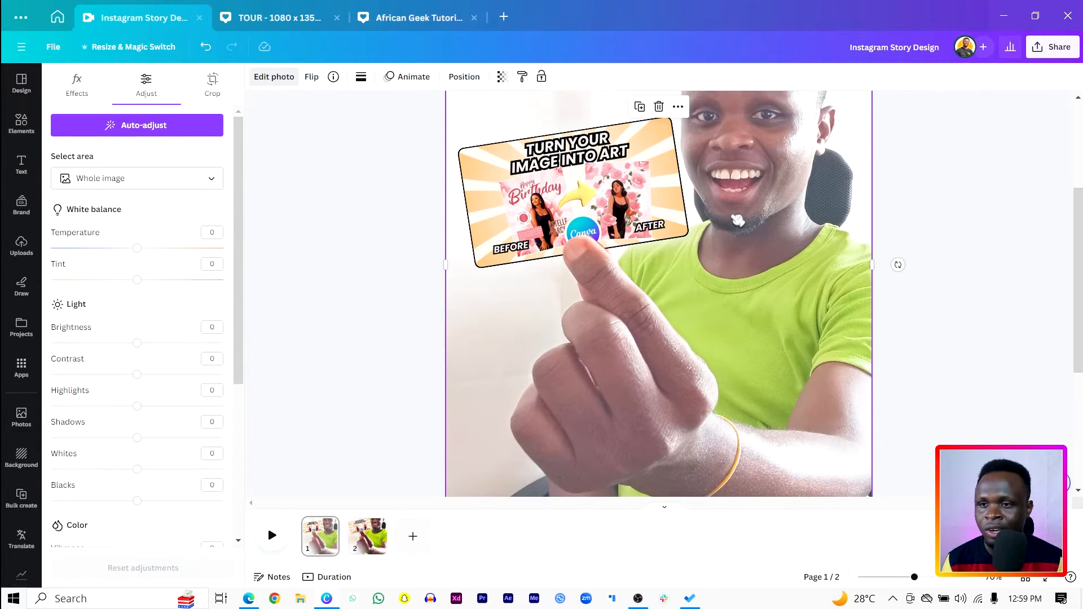
scroll(139, 308, down, 3)
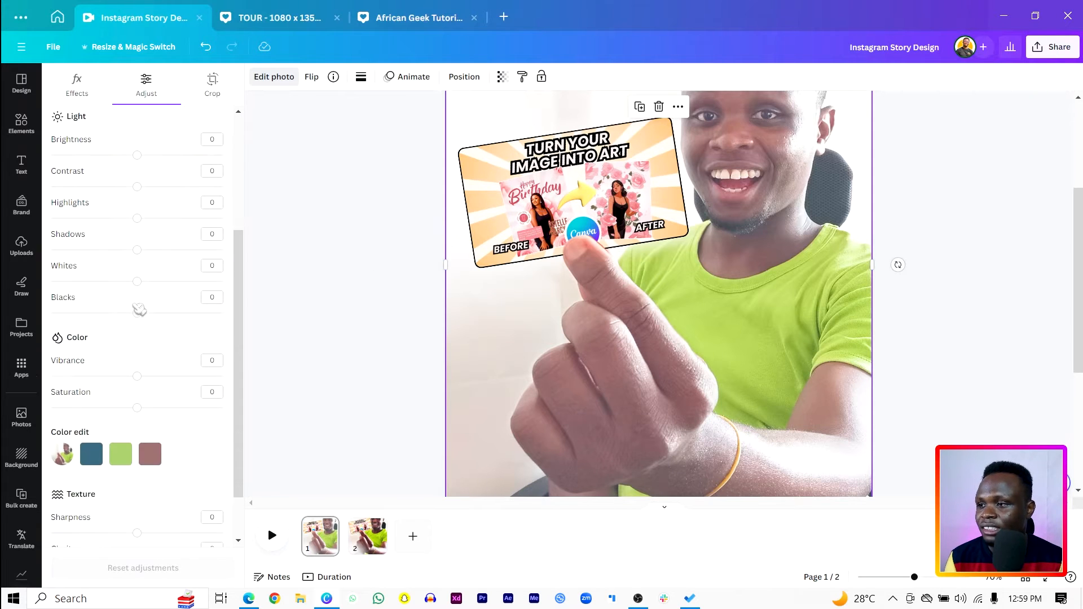
scroll(139, 308, up, 3)
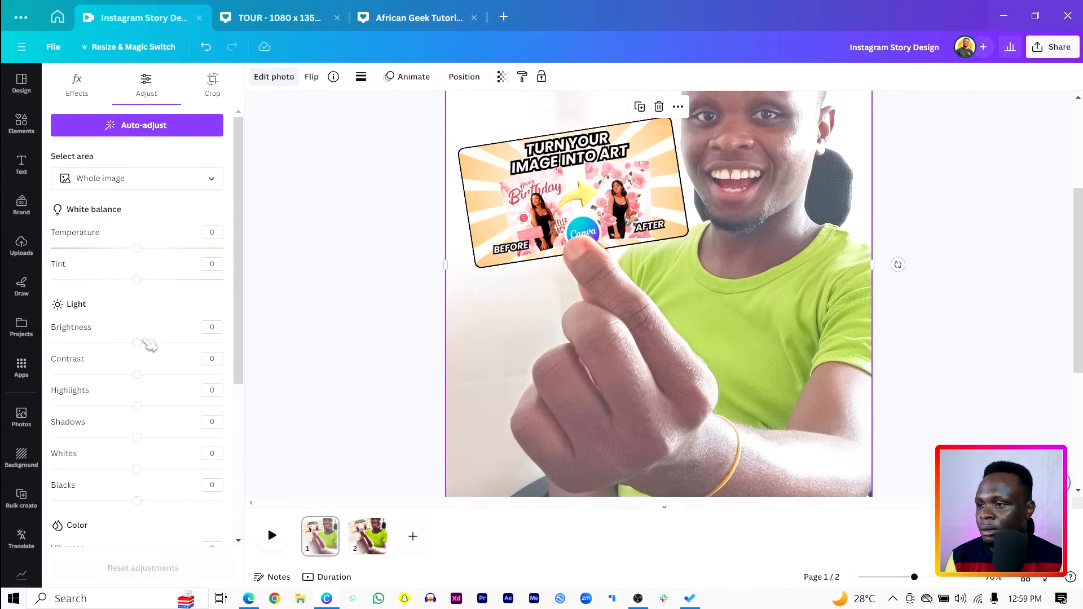
drag(137, 344, 142, 345)
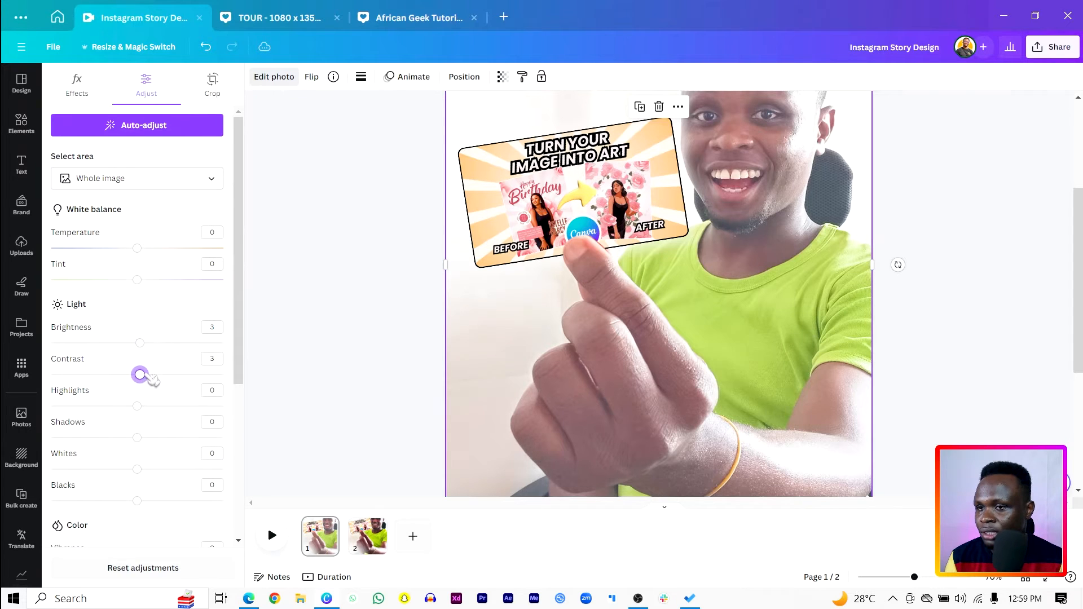
drag(139, 374, 179, 378)
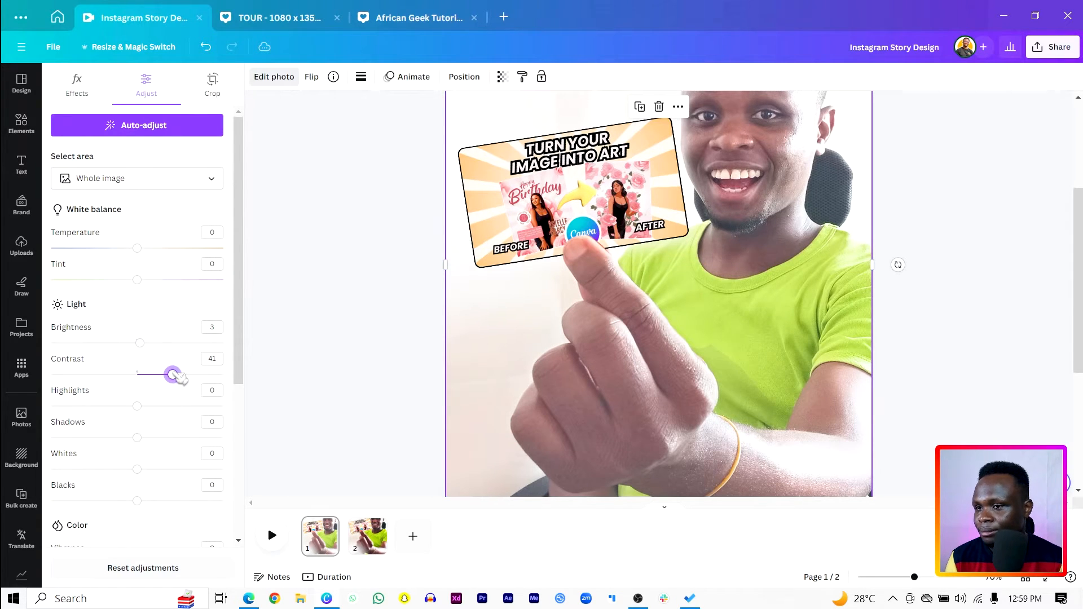
Set the original portrait photo's highlights to 16 and blacks to 32.
scroll(180, 377, down, 3)
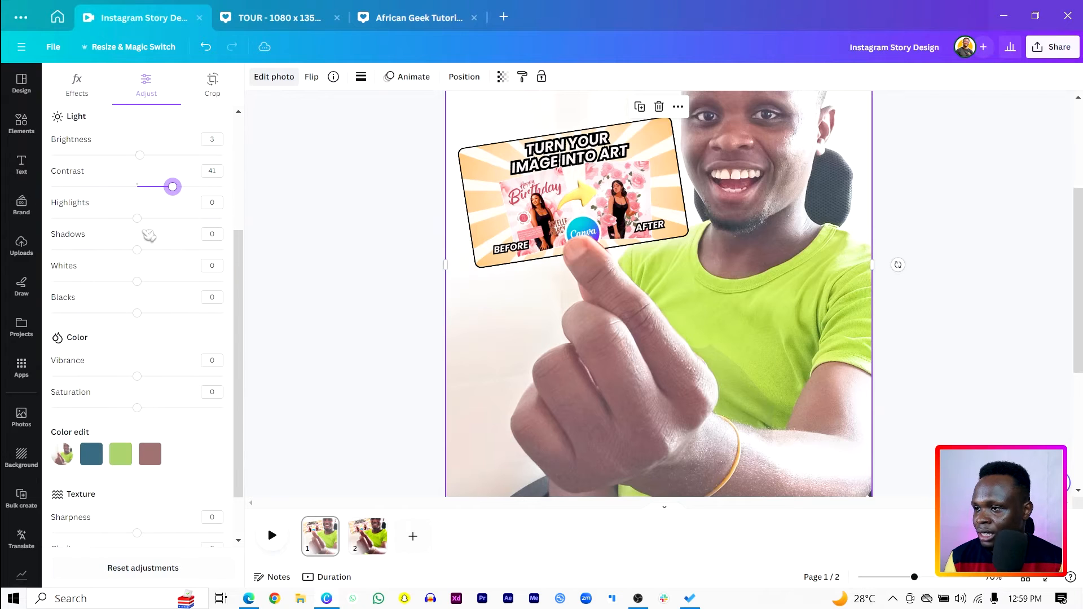
drag(139, 220, 153, 220)
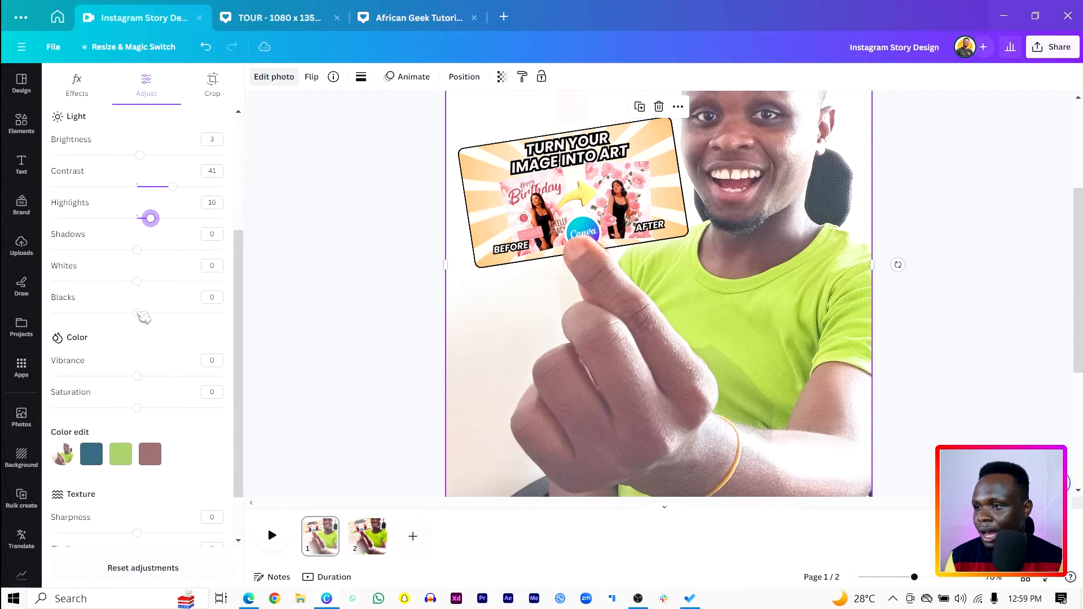
drag(139, 313, 164, 313)
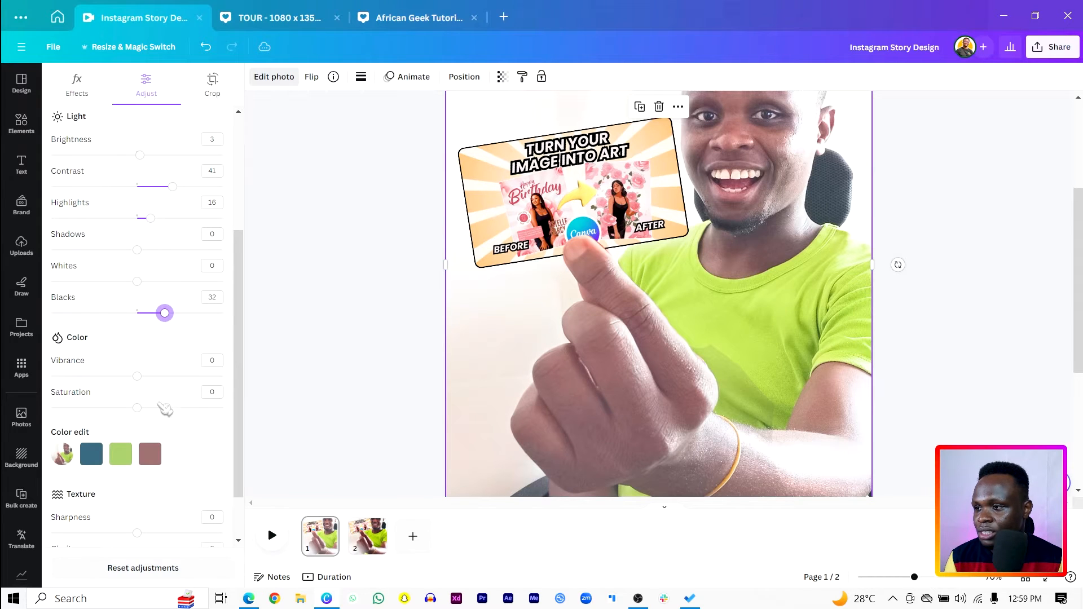
Set the original portrait photo's saturation to 31, vibrance to 14 and clarity to 33, and lower its brightness slightly.
drag(138, 407, 167, 411)
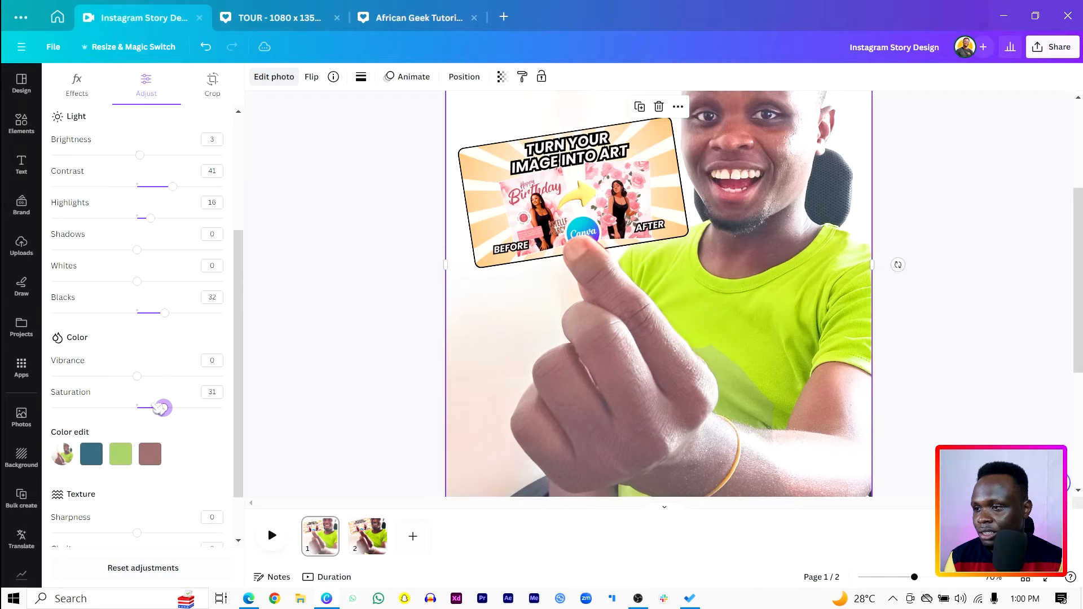
mouse_move(138, 376)
mouse_down()
mouse_move(163, 376)
mouse_move(147, 376)
mouse_up()
scroll(148, 394, down, 1)
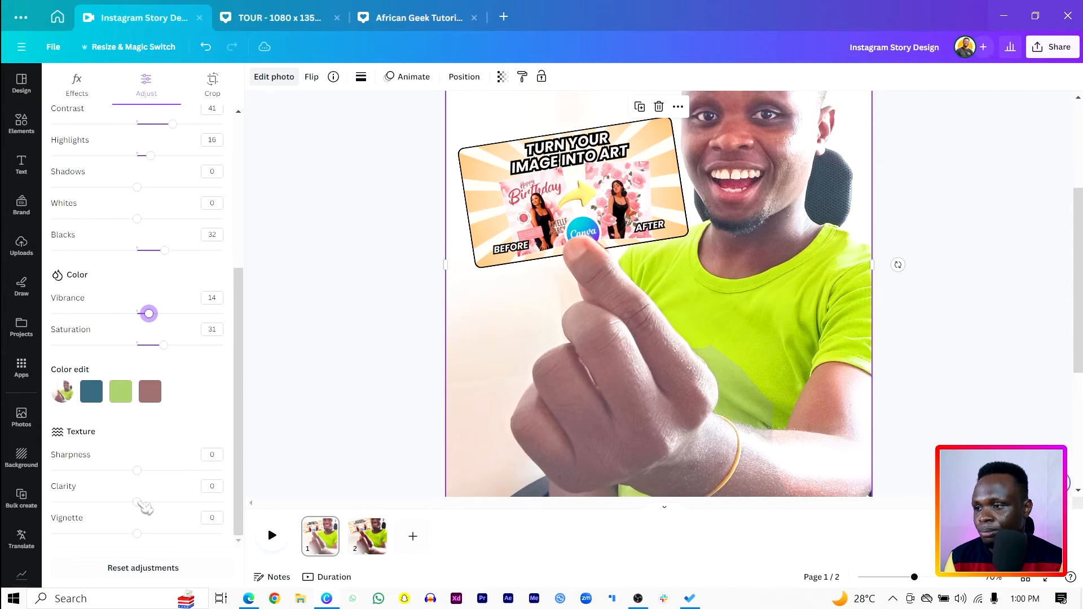
drag(139, 502, 173, 502)
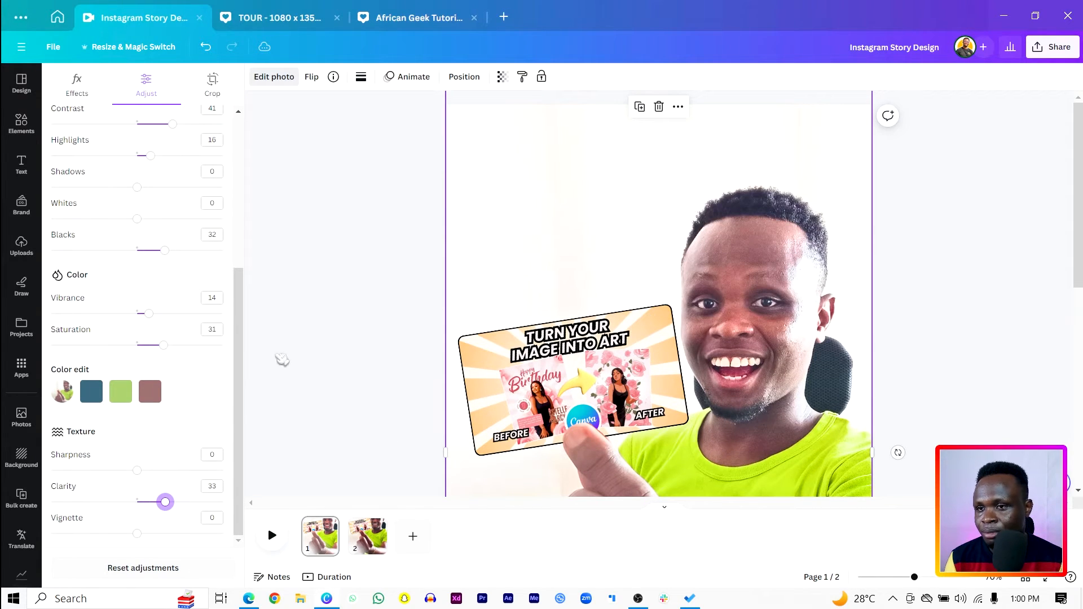
scroll(163, 228, up, 3)
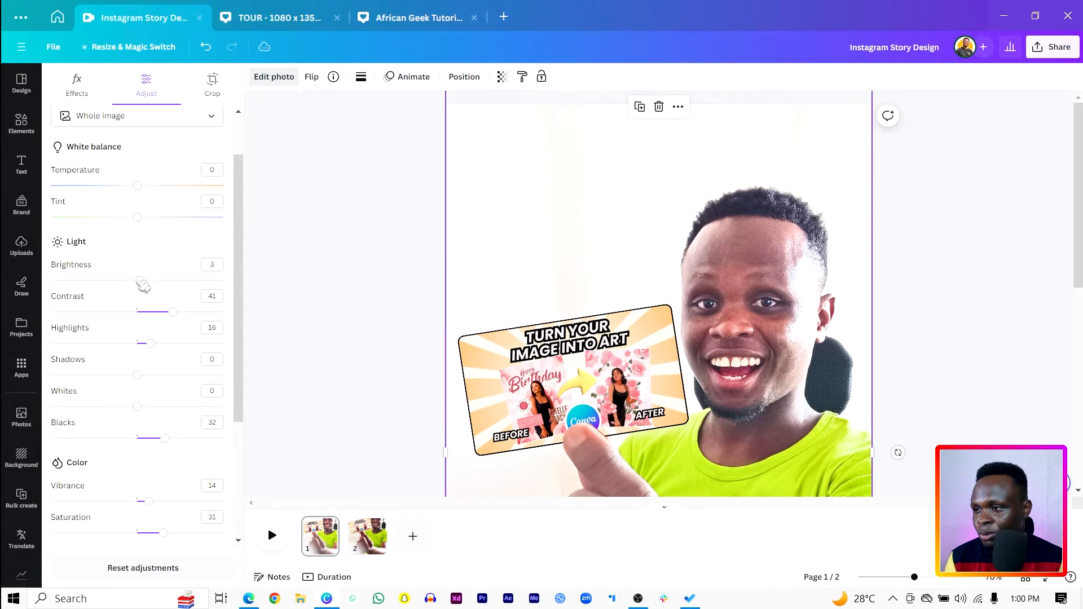
drag(142, 285, 136, 285)
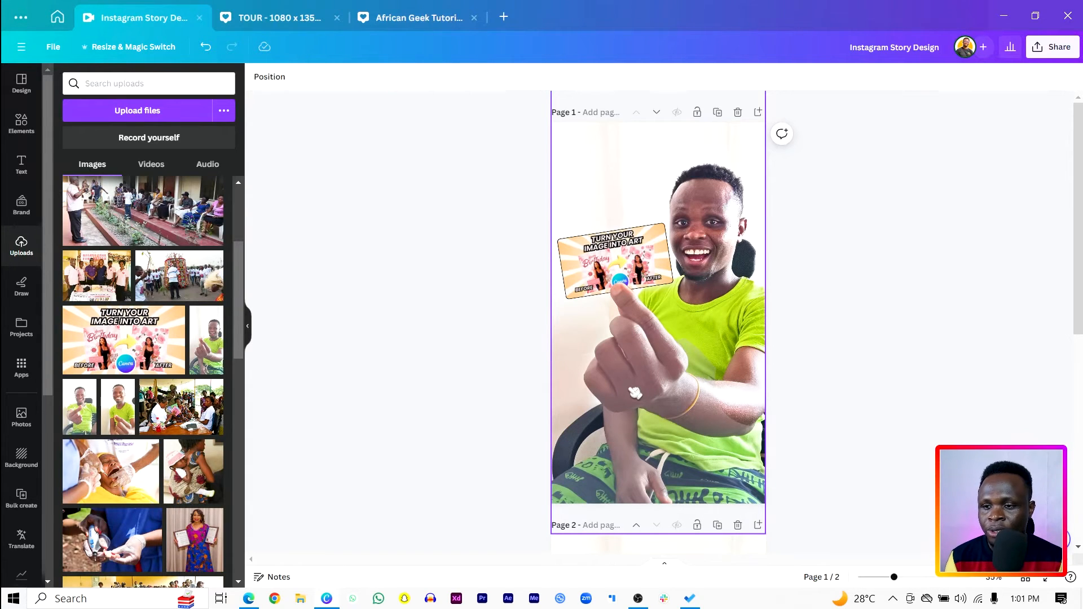
Crop up the lower edge of the portrait copy in front of the thumbnail and apply the original portrait's copied style to it.
click(703, 419)
drag(658, 504, 663, 432)
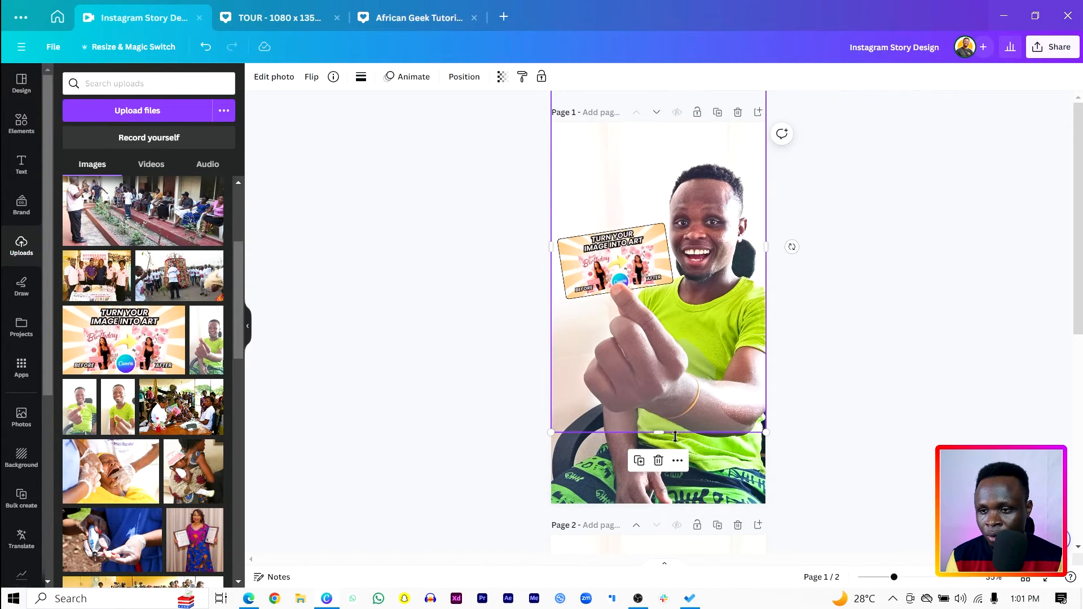
right_click(739, 483)
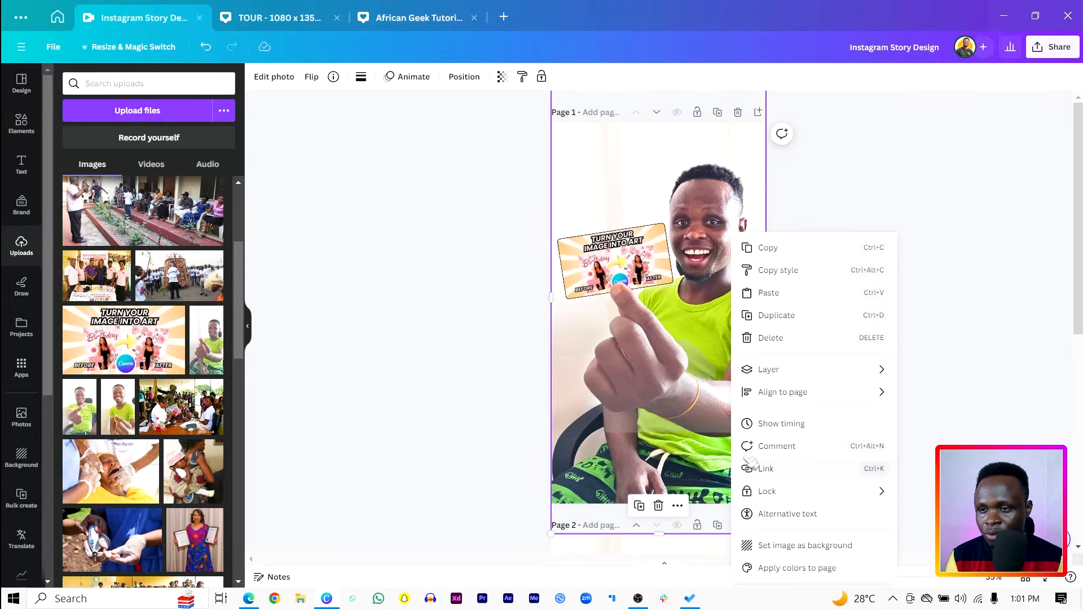
click(795, 272)
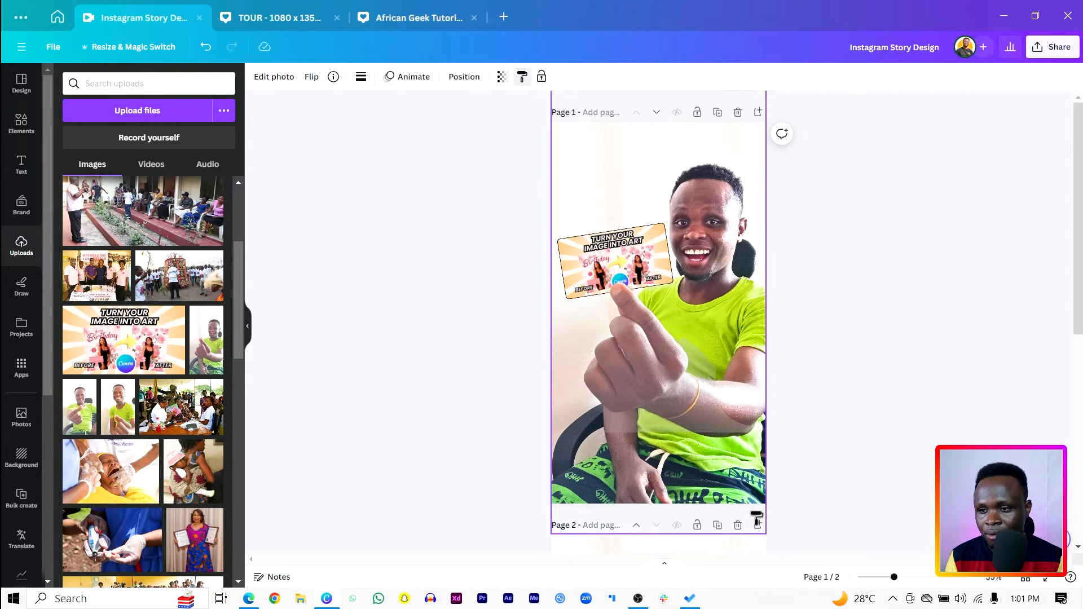
click(630, 354)
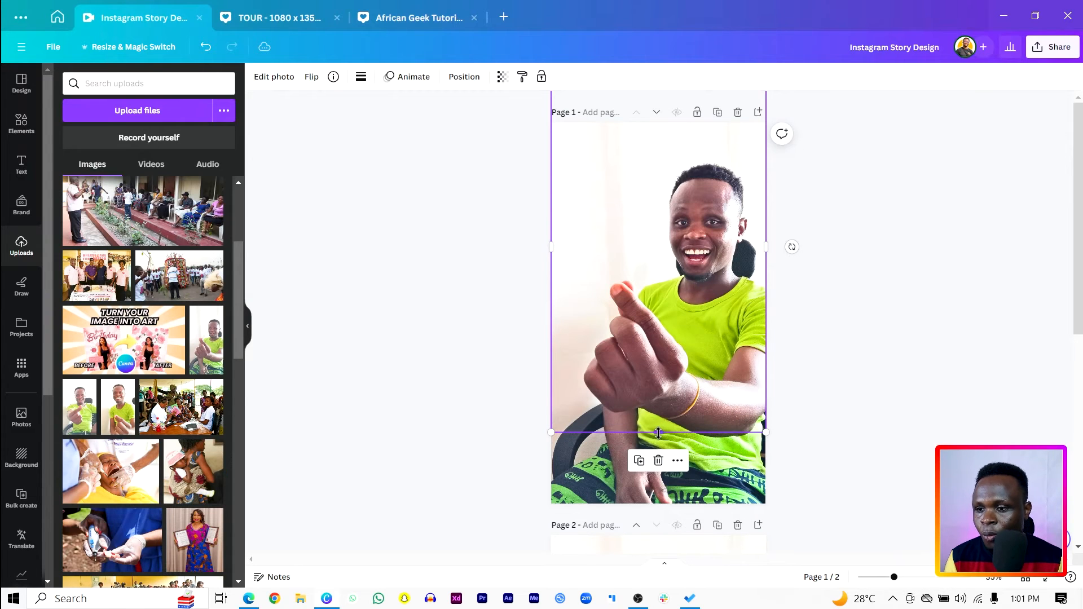
Extend the front portrait copy's lower edge down to near the page's bottom and remove its background.
drag(658, 433, 658, 482)
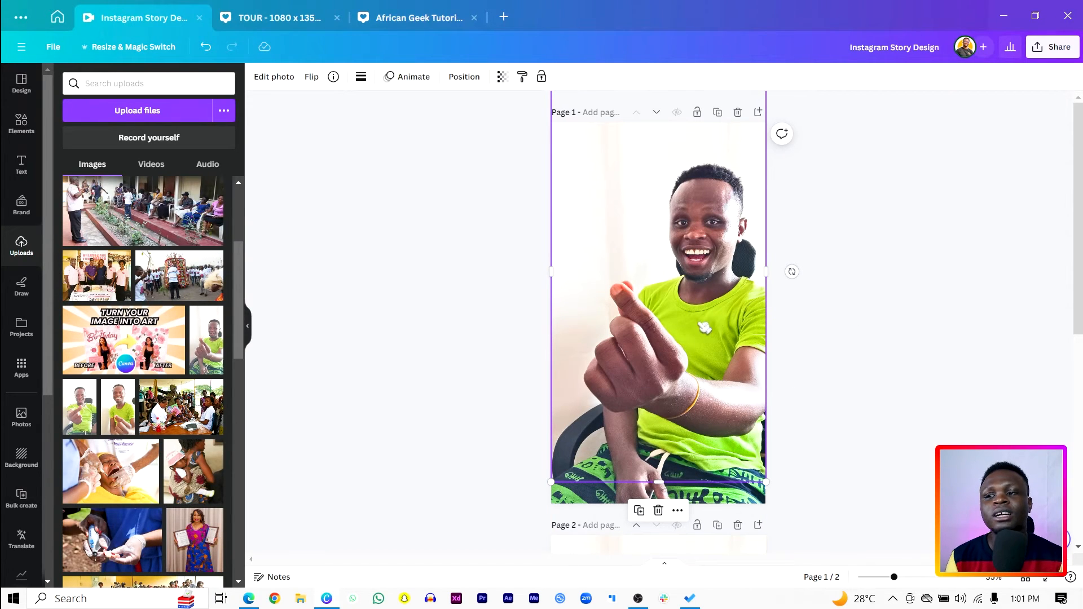
click(853, 366)
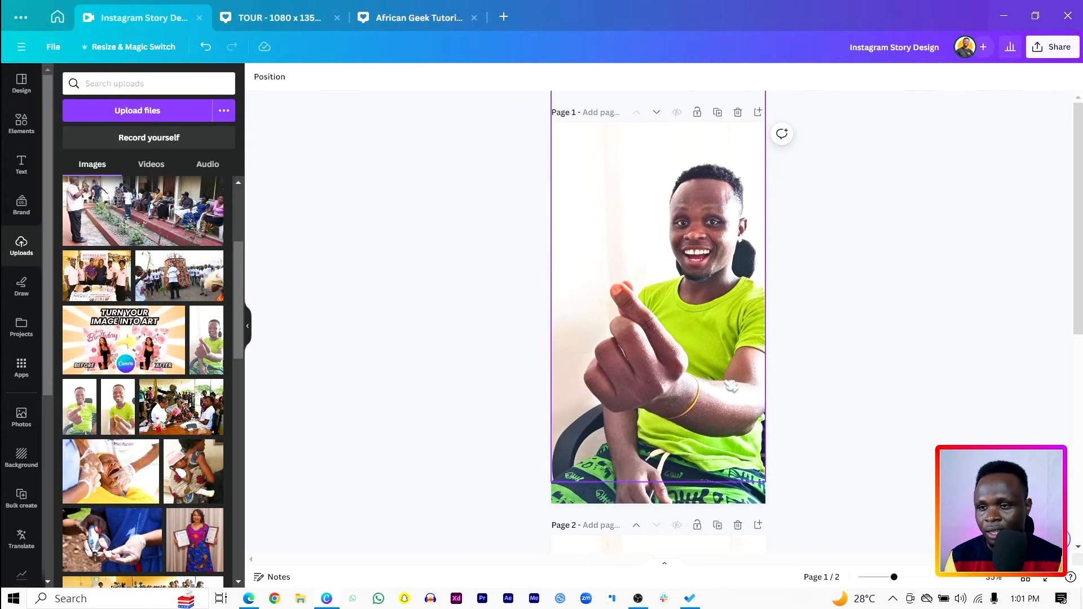
click(665, 376)
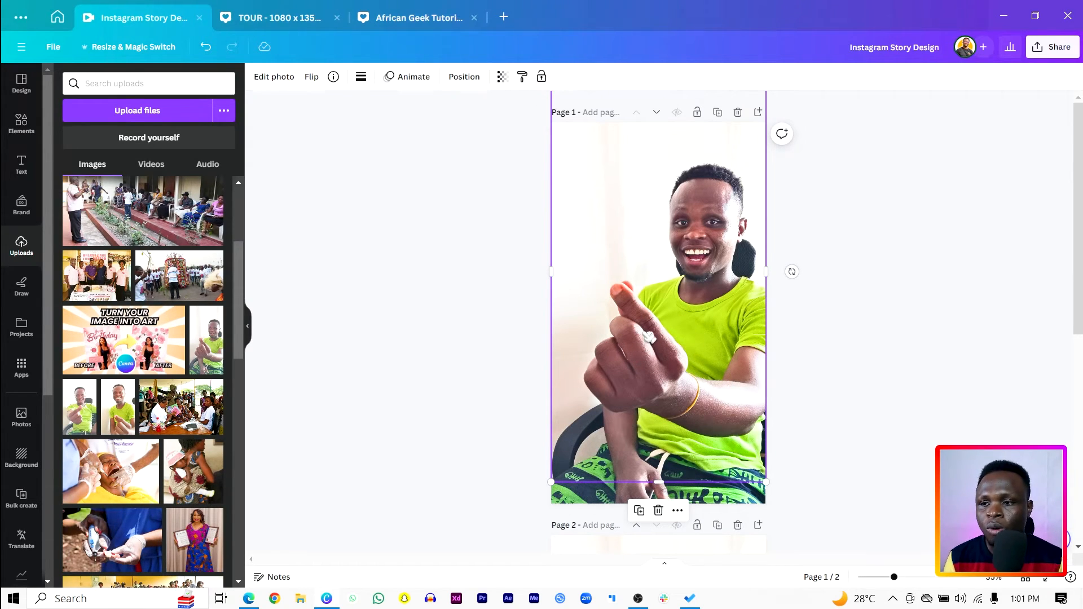
click(276, 76)
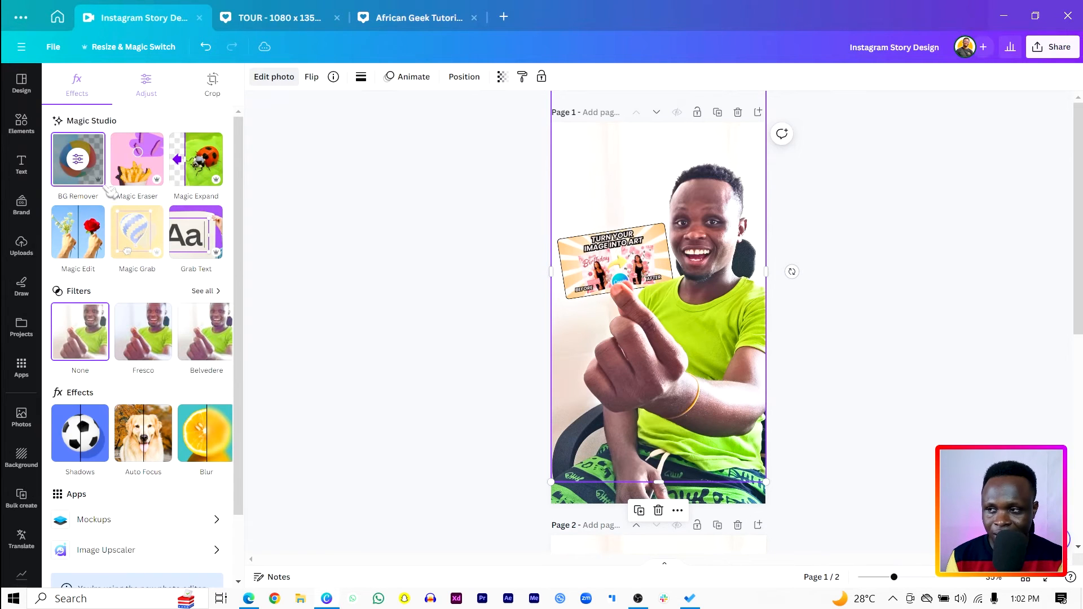
Erase the front copy's shirt beside the thumb with brush size 28, and its head and upper body with brush size 100.
click(78, 160)
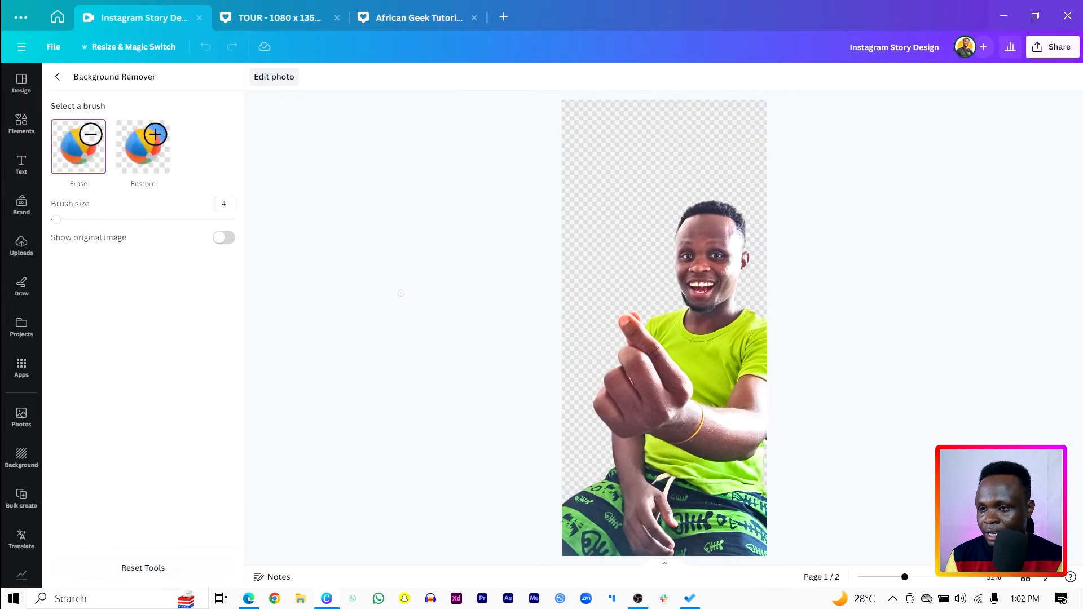
scroll(740, 313, up, 5)
scroll(718, 314, down, 2)
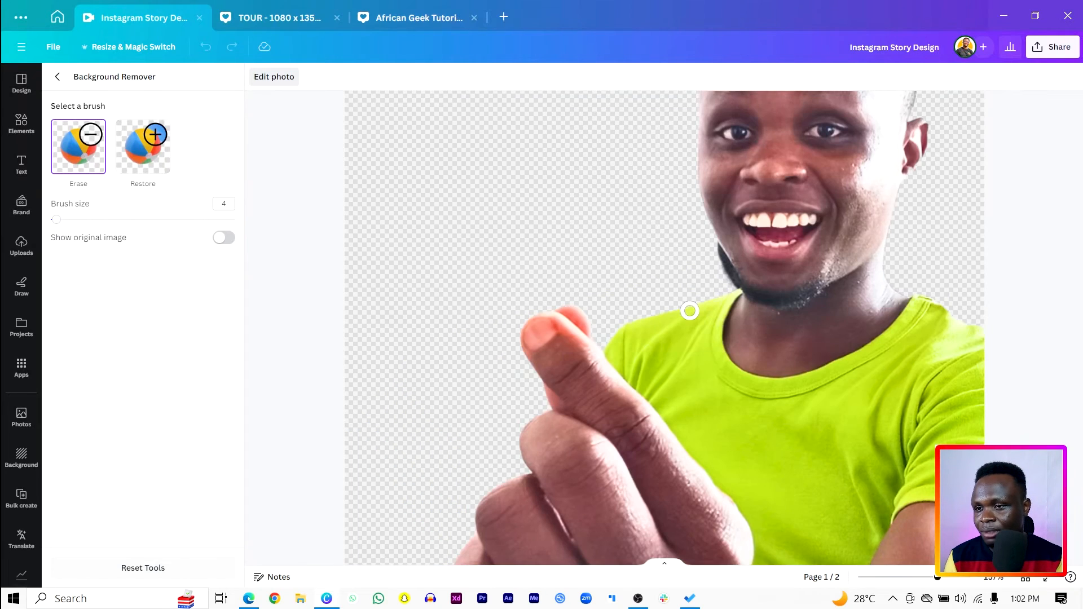
drag(59, 222, 107, 224)
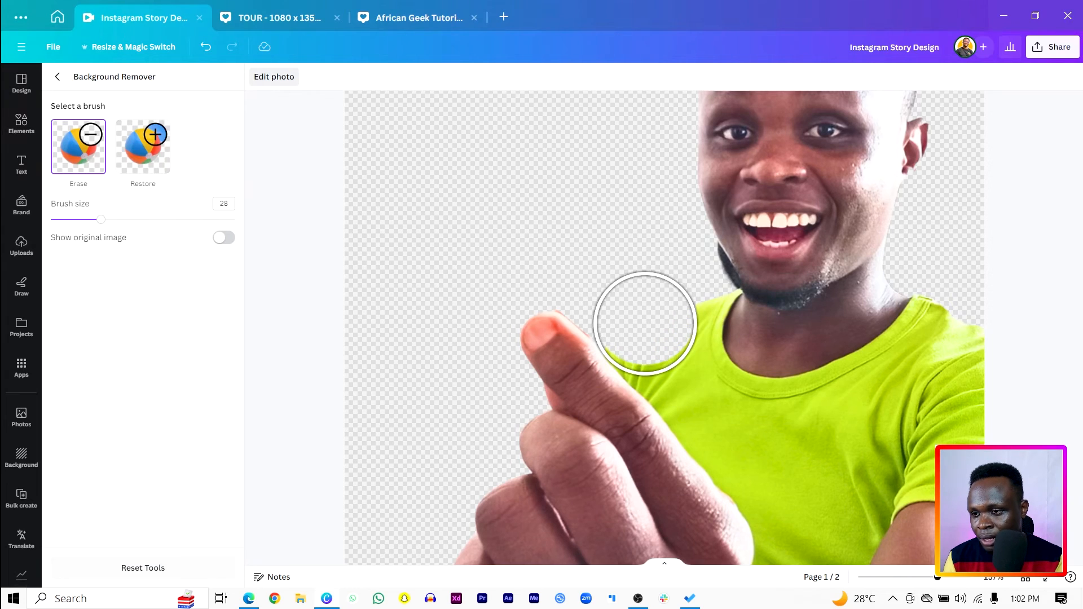
mouse_move(653, 332)
mouse_down()
mouse_move(719, 407)
mouse_move(721, 319)
mouse_move(746, 283)
mouse_move(885, 202)
mouse_move(897, 127)
mouse_up()
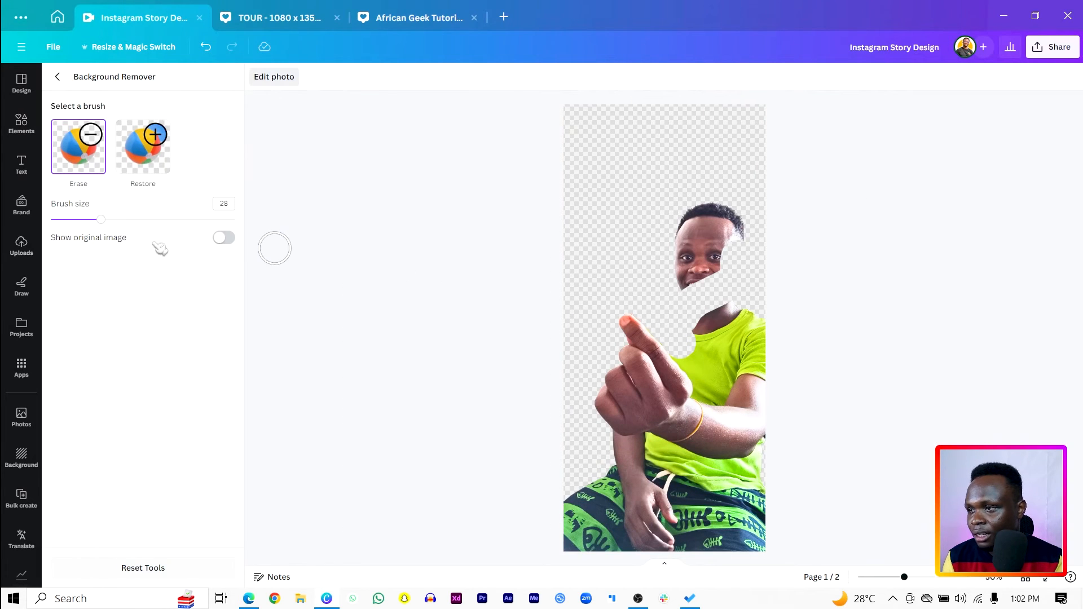
drag(101, 219, 235, 219)
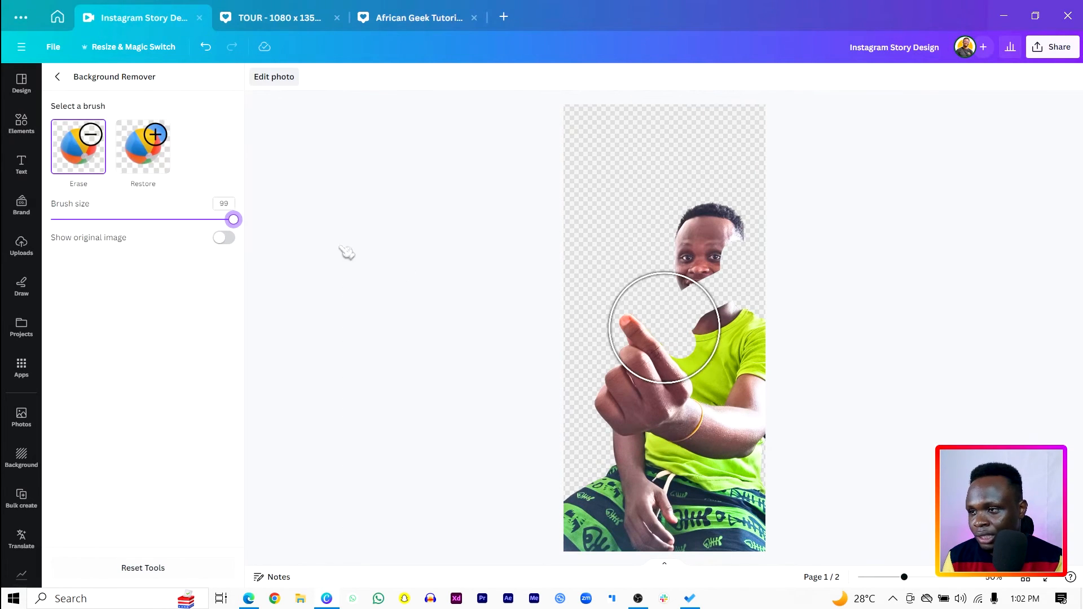
mouse_move(707, 271)
mouse_down()
mouse_move(733, 305)
mouse_move(726, 324)
mouse_up()
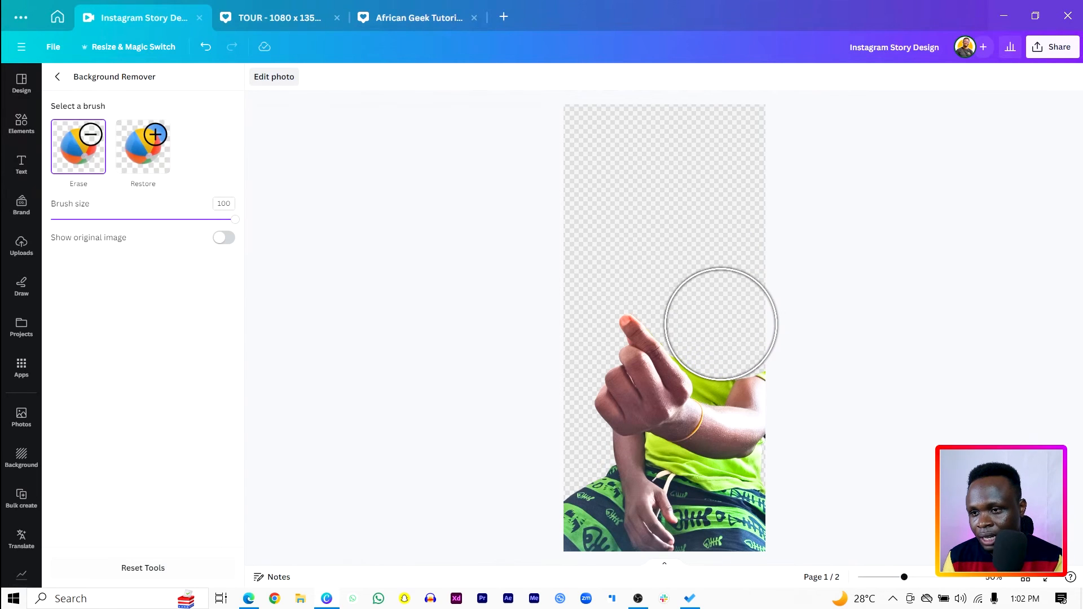
Trim the leftover green shirt along the thumb using an erase brush size of 14, and finish the background removal edits.
scroll(726, 285, up, 5)
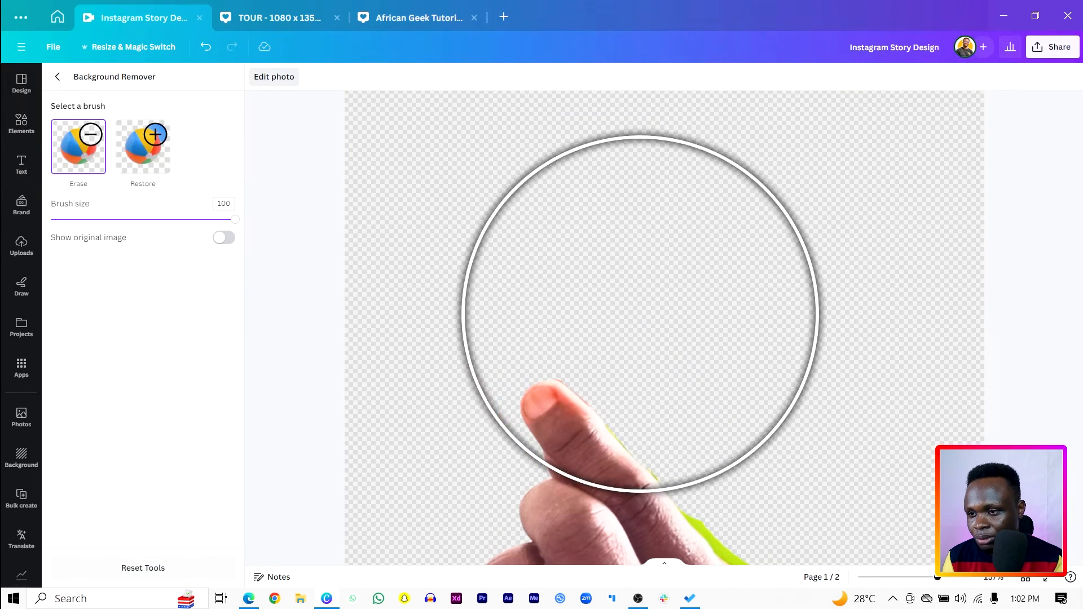
drag(244, 226, 76, 220)
scroll(437, 232, down, 5)
scroll(648, 307, up, 8)
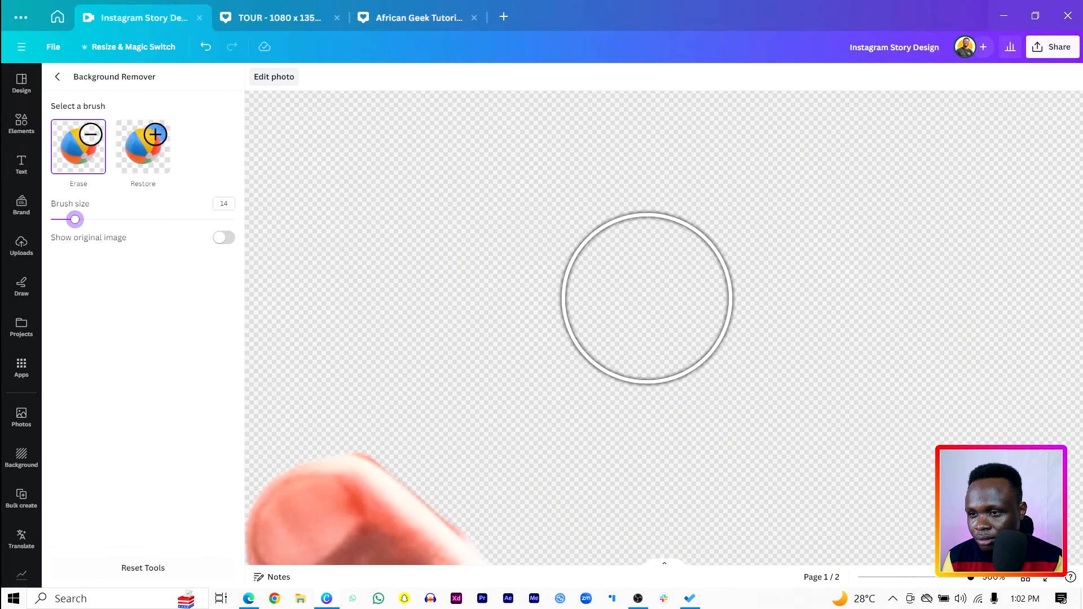
scroll(648, 307, down, 8)
scroll(677, 338, up, 5)
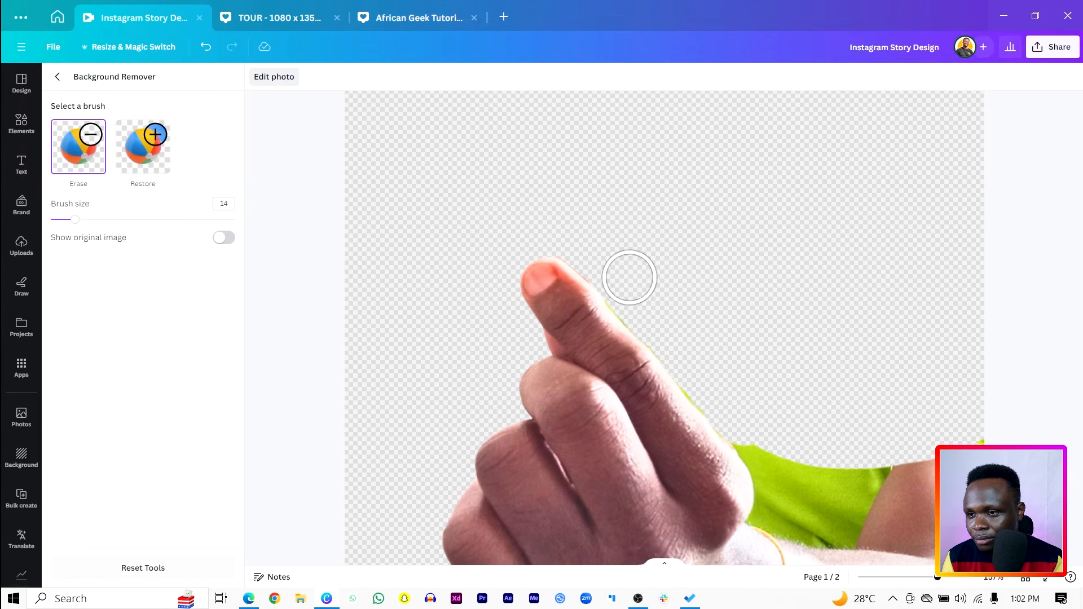
click(59, 77)
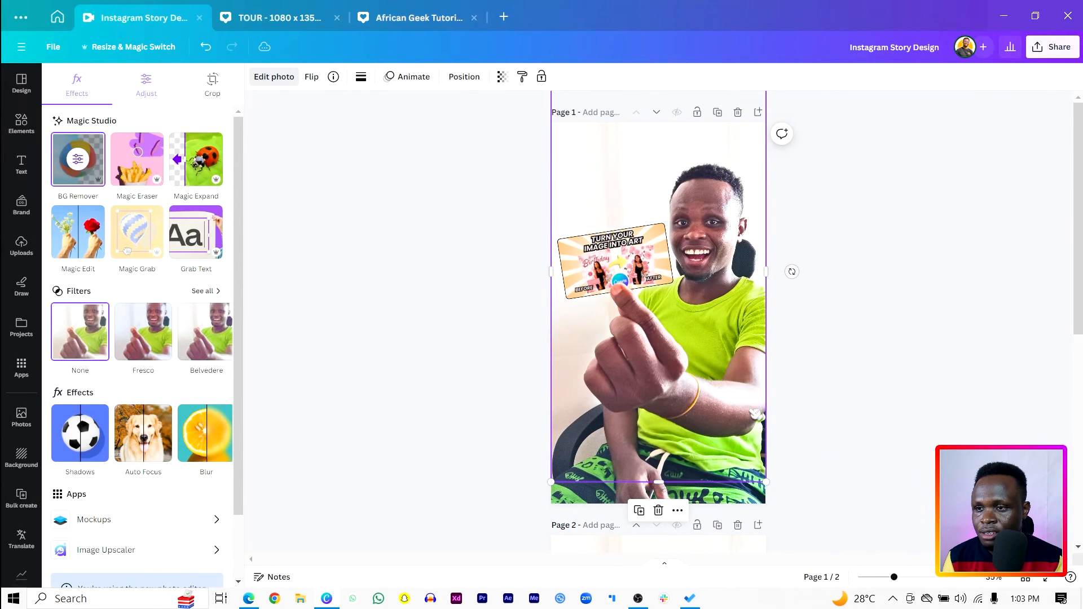
click(372, 436)
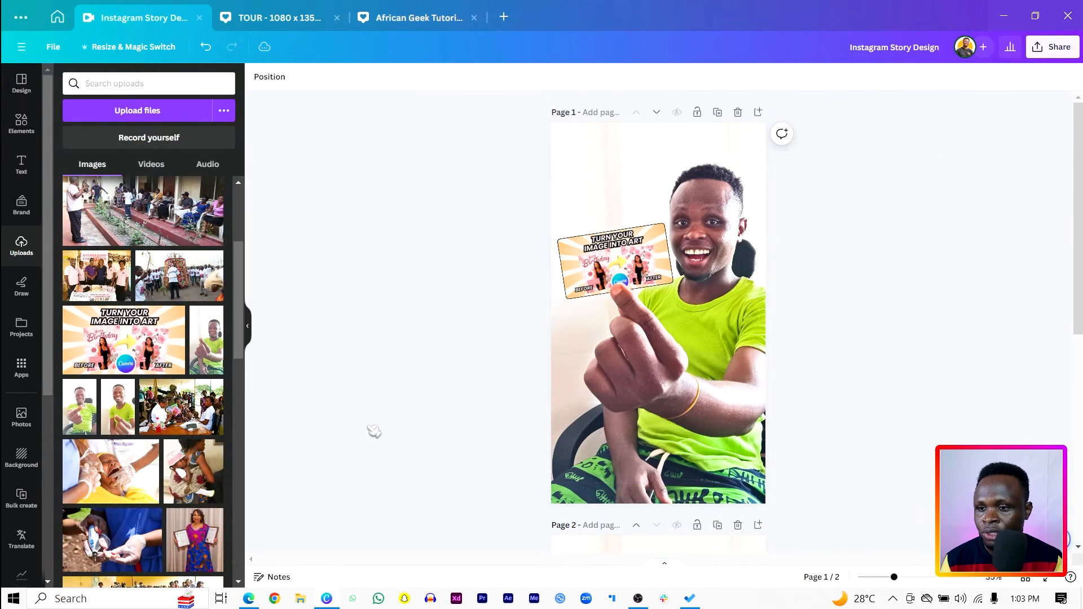